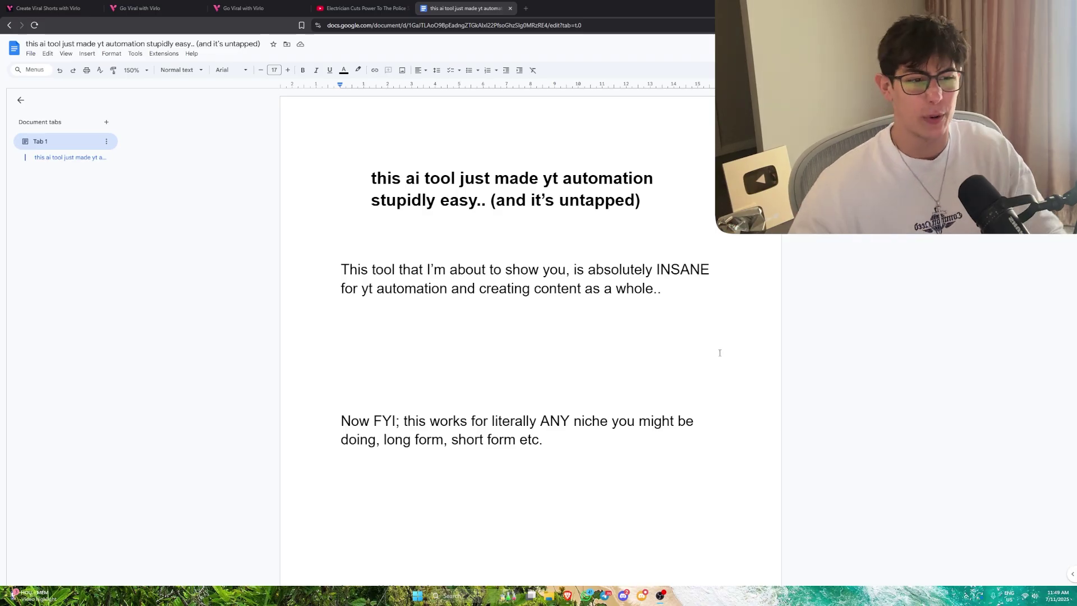
Step: Bold the word 'onepercent' in the script's discord.gg link, then scroll down to the Zack D Films example
{"action": "scroll", "coordinate": [548, 435], "scroll_direction": "down", "scroll_amount": 2}
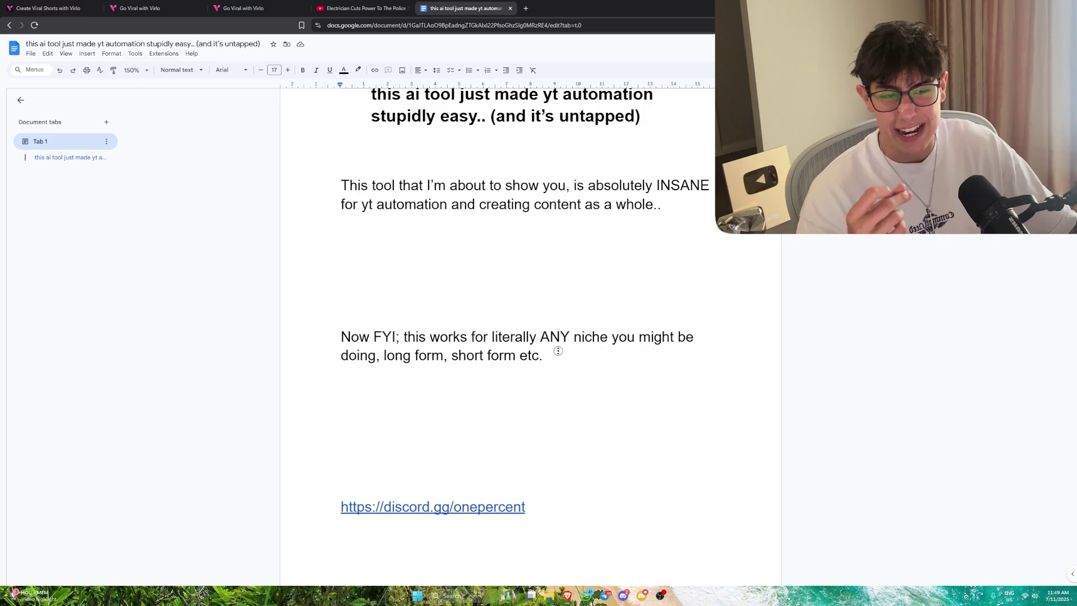
{"action": "scroll", "coordinate": [556, 334], "scroll_direction": "up", "scroll_amount": 1}
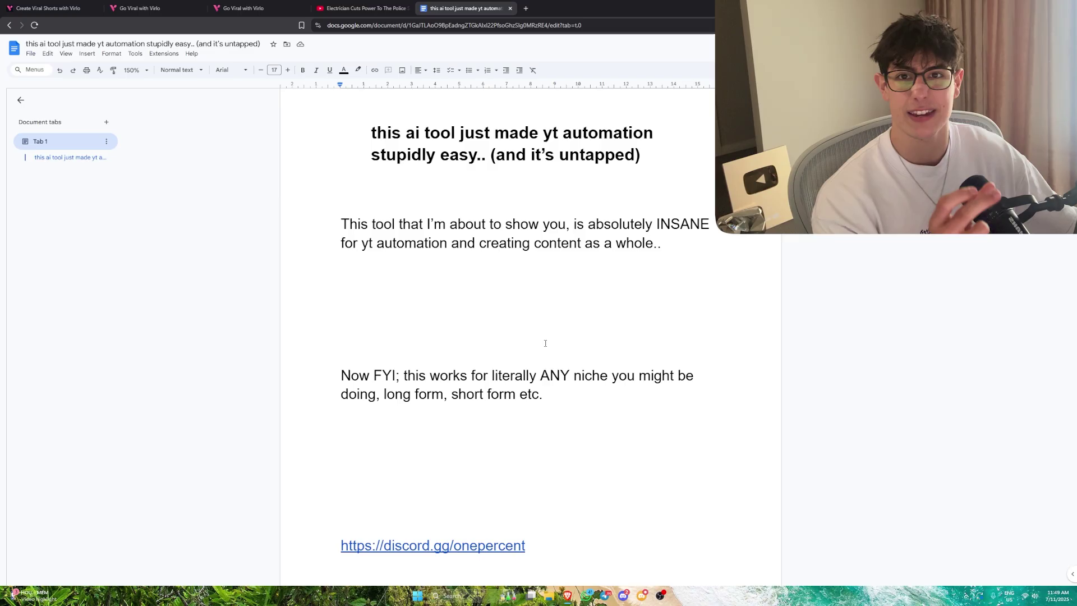
{"action": "scroll", "coordinate": [545, 343], "scroll_direction": "down", "scroll_amount": 2}
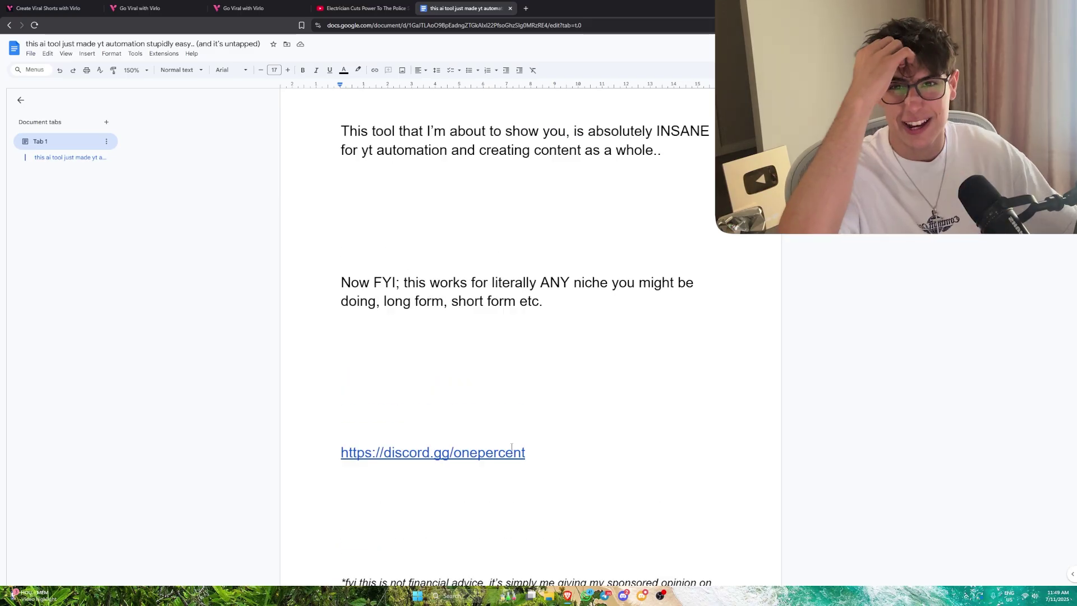
{"action": "scroll", "coordinate": [512, 439], "scroll_direction": "up", "scroll_amount": 1}
{"action": "scroll", "coordinate": [501, 410], "scroll_direction": "down", "scroll_amount": 1}
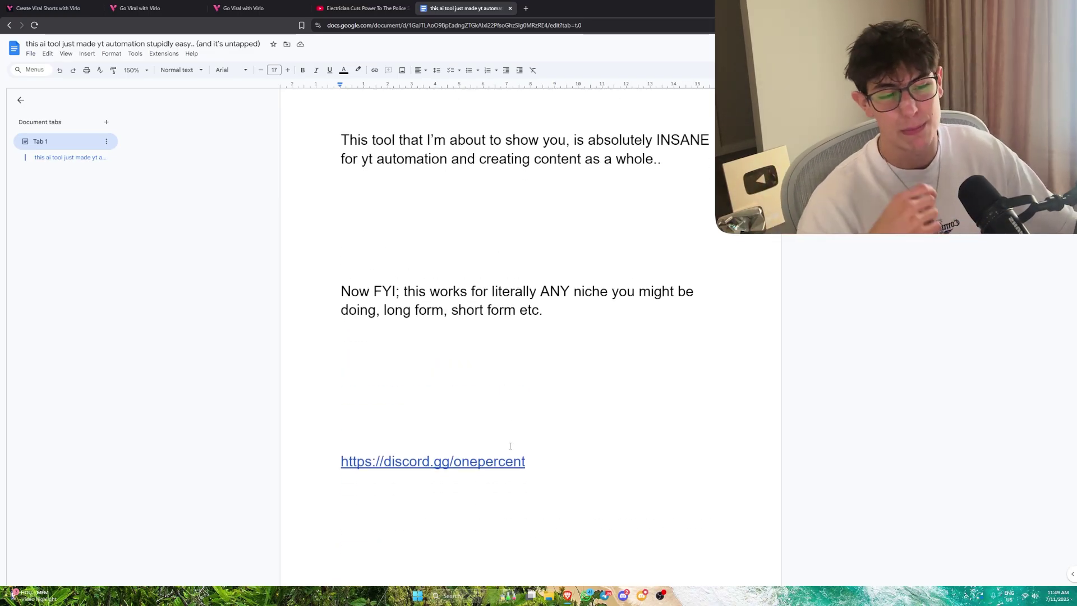
{"action": "double_click", "coordinate": [483, 465]}
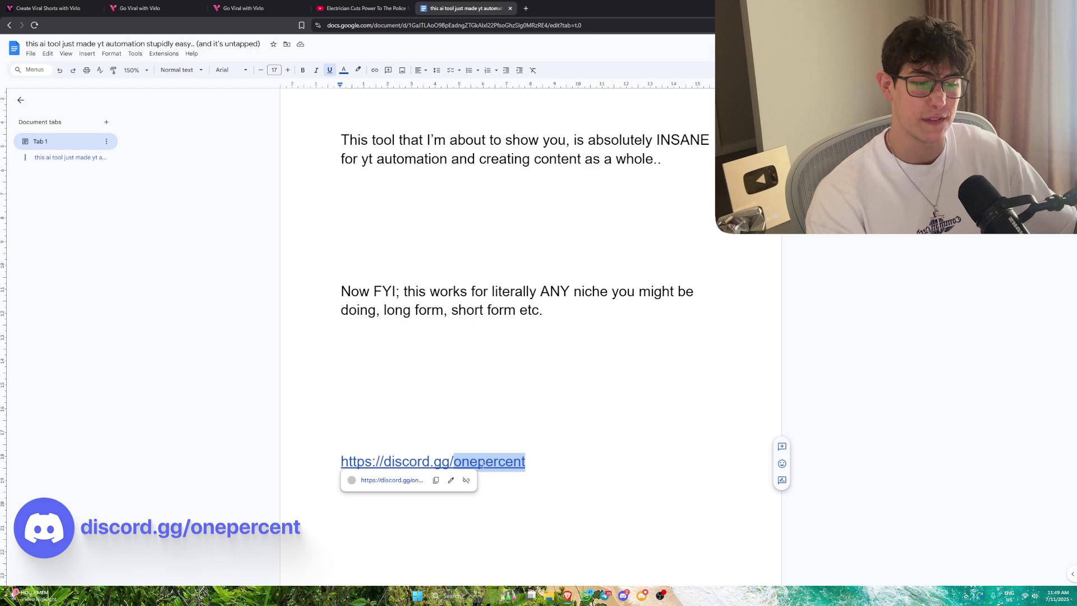
{"action": "key", "text": "ctrl+b"}
{"action": "scroll", "coordinate": [573, 473], "scroll_direction": "down", "scroll_amount": 1}
{"action": "scroll", "coordinate": [556, 468], "scroll_direction": "down", "scroll_amount": 1}
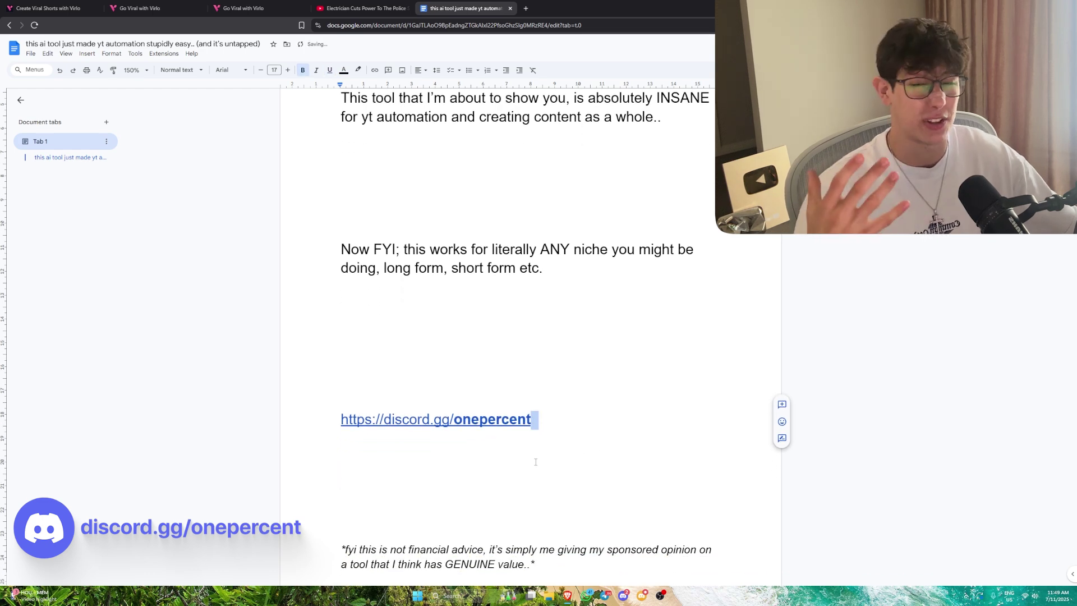
{"action": "scroll", "coordinate": [519, 441], "scroll_direction": "down", "scroll_amount": 3}
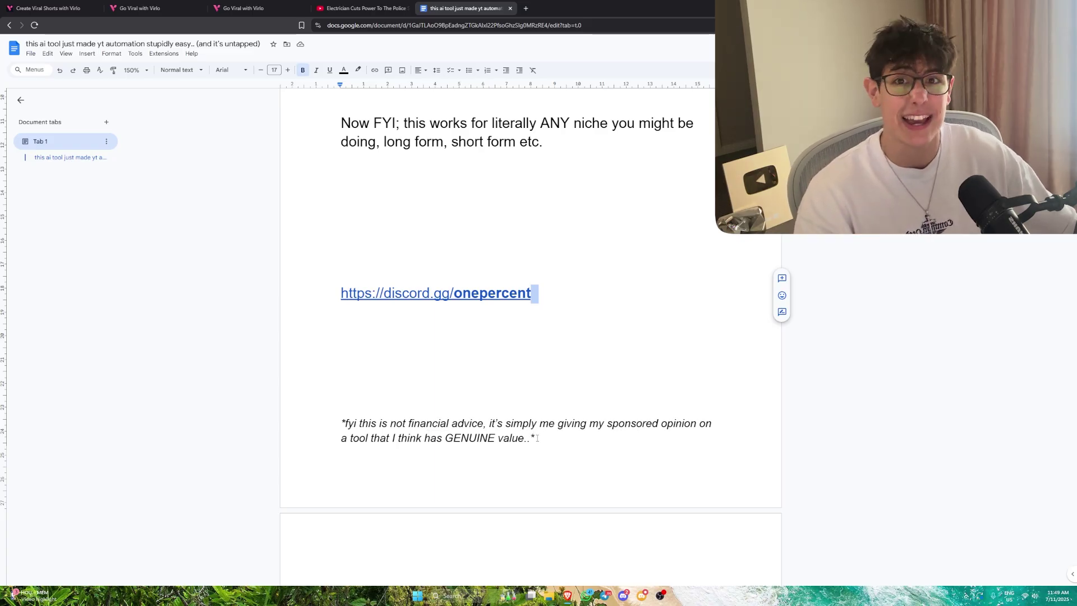
{"action": "scroll", "coordinate": [539, 439], "scroll_direction": "down", "scroll_amount": 6}
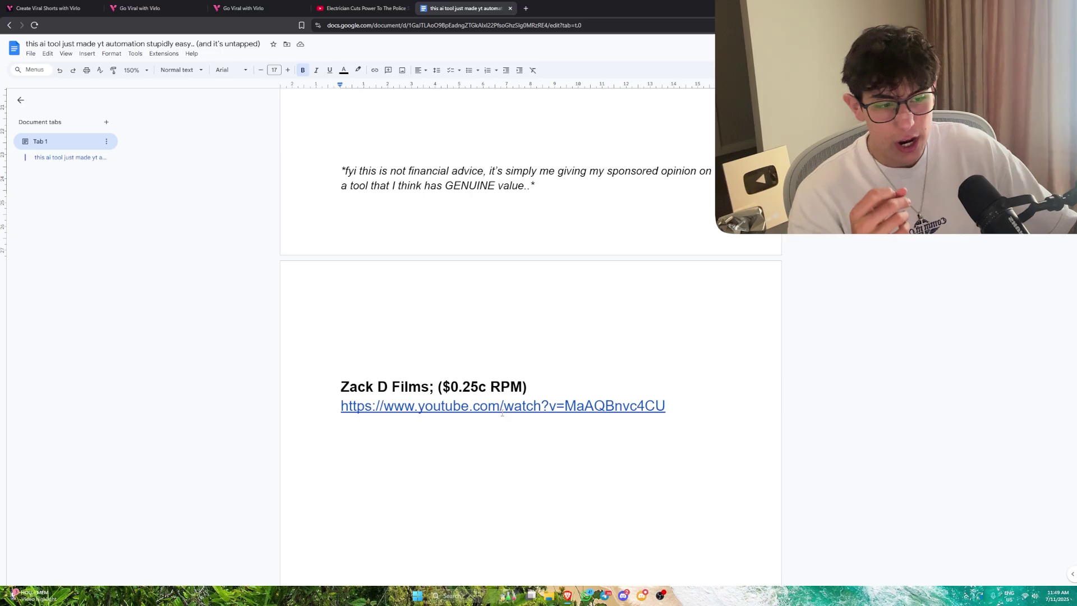
Step: Open the Zack D Films example video from the script's YouTube link and pause it
{"action": "left_click", "coordinate": [503, 409]}
{"action": "left_click", "coordinate": [393, 425]}
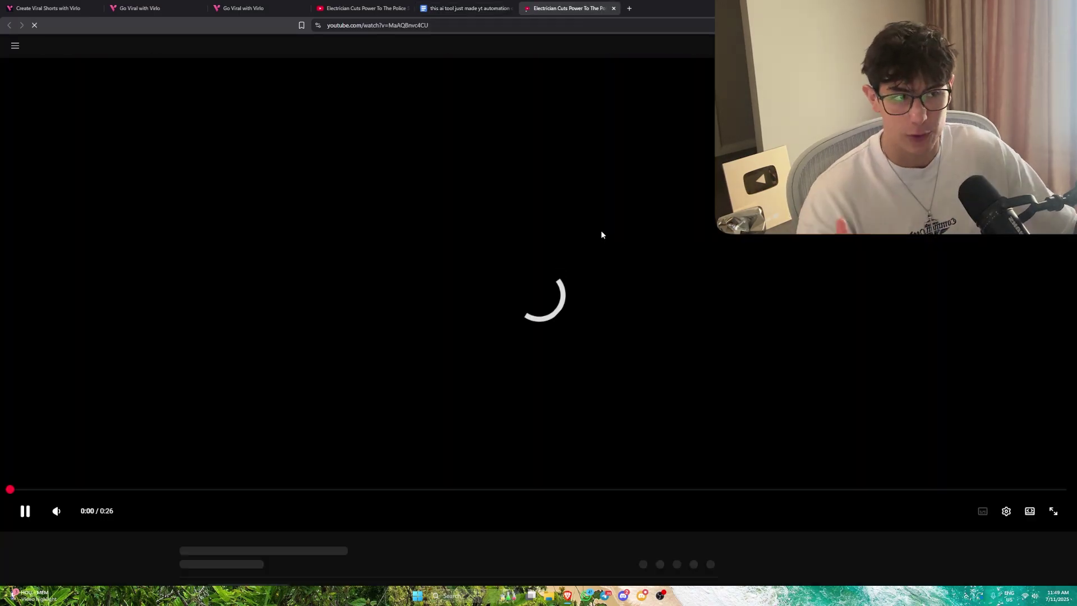
{"action": "left_click", "coordinate": [568, 302]}
{"action": "scroll", "coordinate": [336, 494], "scroll_direction": "down", "scroll_amount": 1}
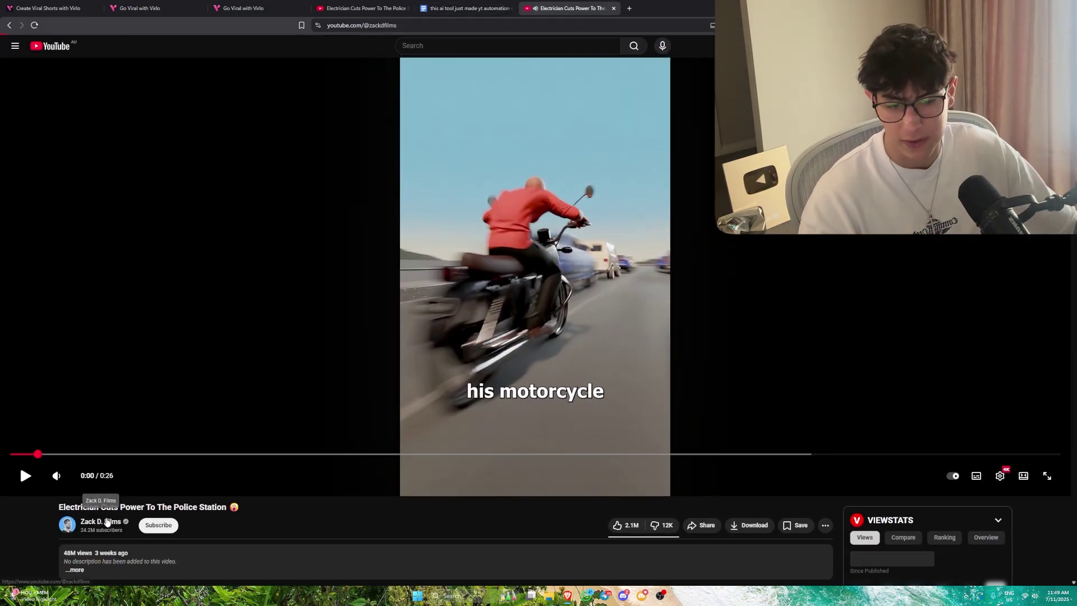
Step: Open the Zack D. Films channel's Videos, Shorts and Viewstats statistics pages
{"action": "left_click", "coordinate": [107, 522]}
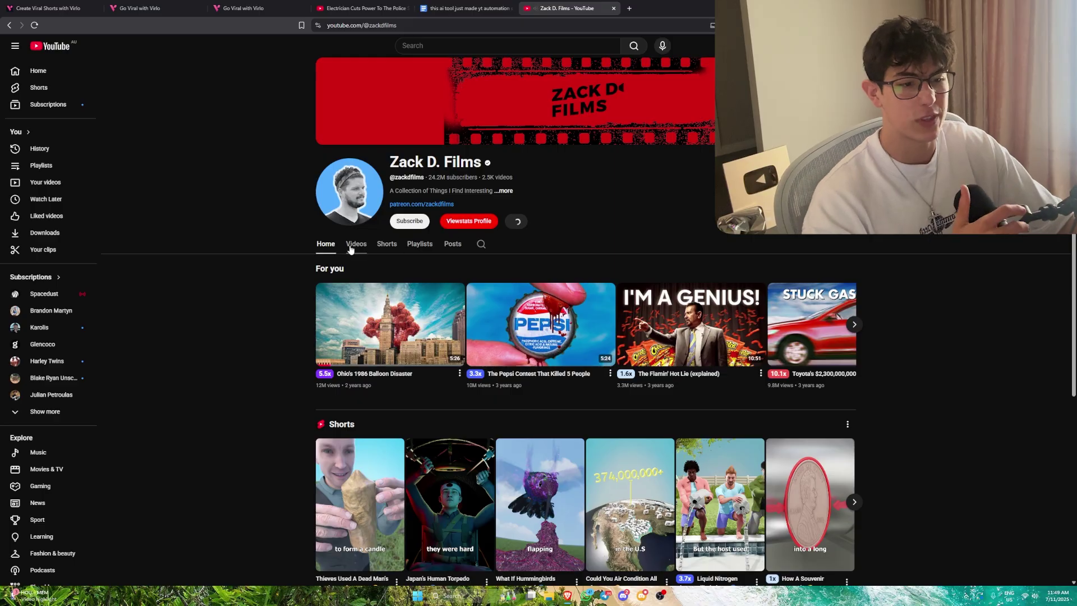
{"action": "left_click", "coordinate": [356, 243]}
{"action": "left_click", "coordinate": [468, 220]}
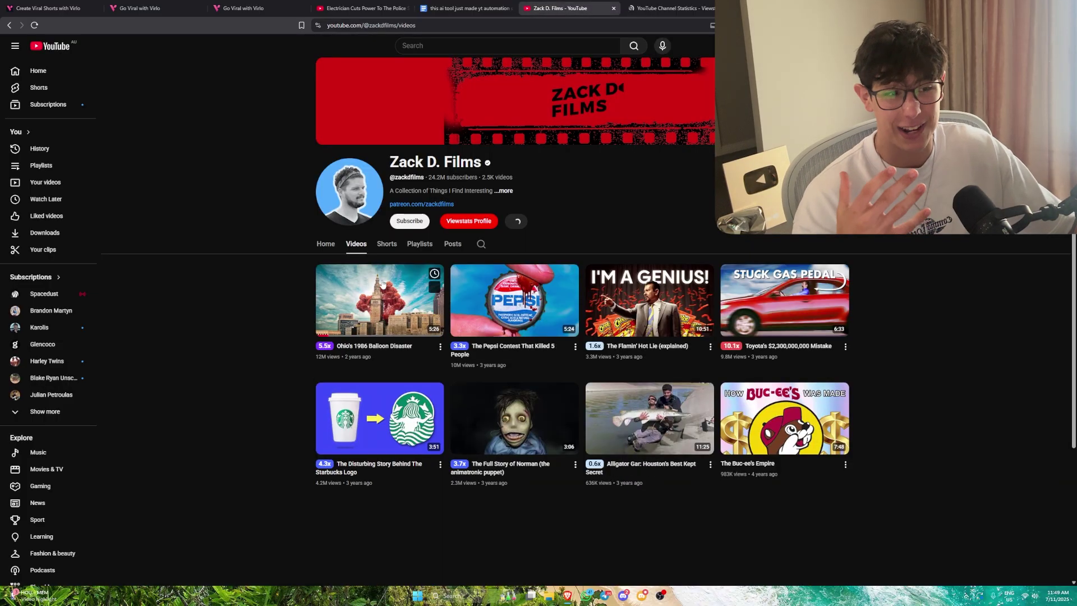
{"action": "left_click", "coordinate": [387, 244]}
{"action": "key", "text": "ctrl+Tab"}
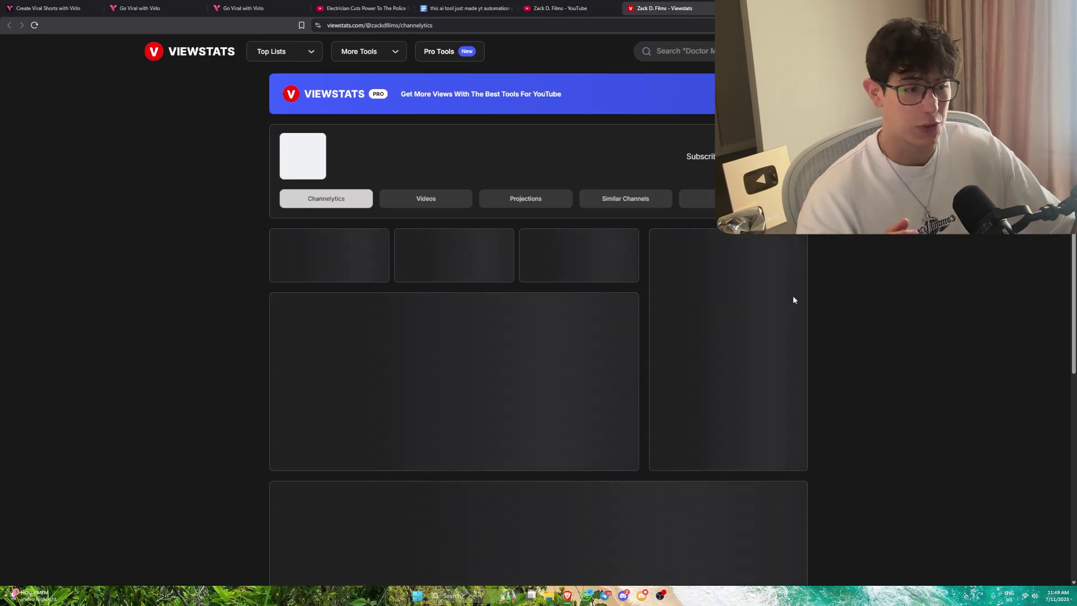
{"action": "scroll", "coordinate": [793, 300], "scroll_direction": "down", "scroll_amount": 3}
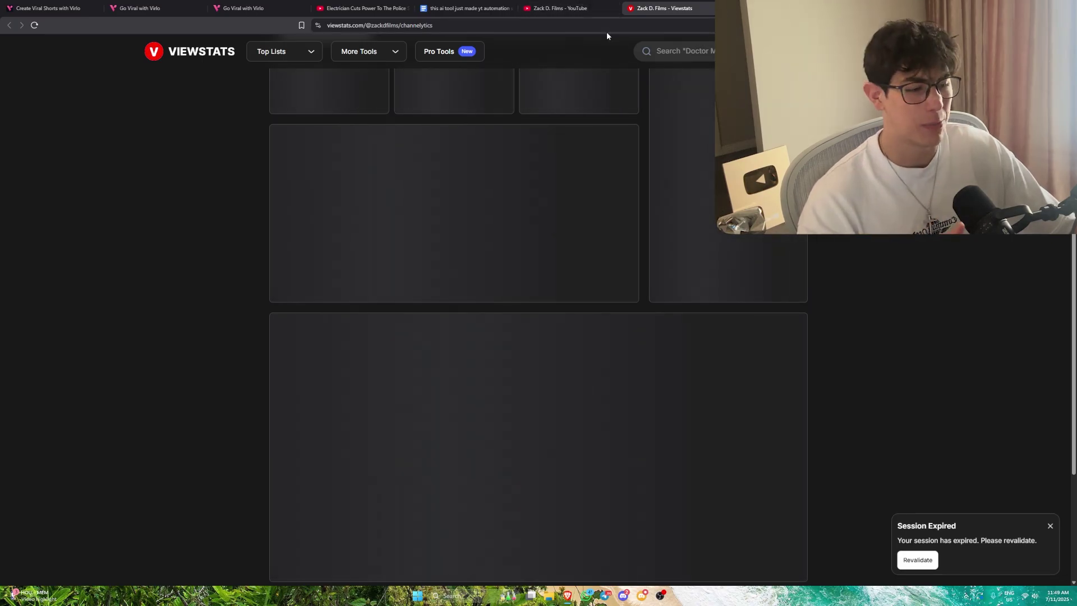
{"action": "key", "text": "F5"}
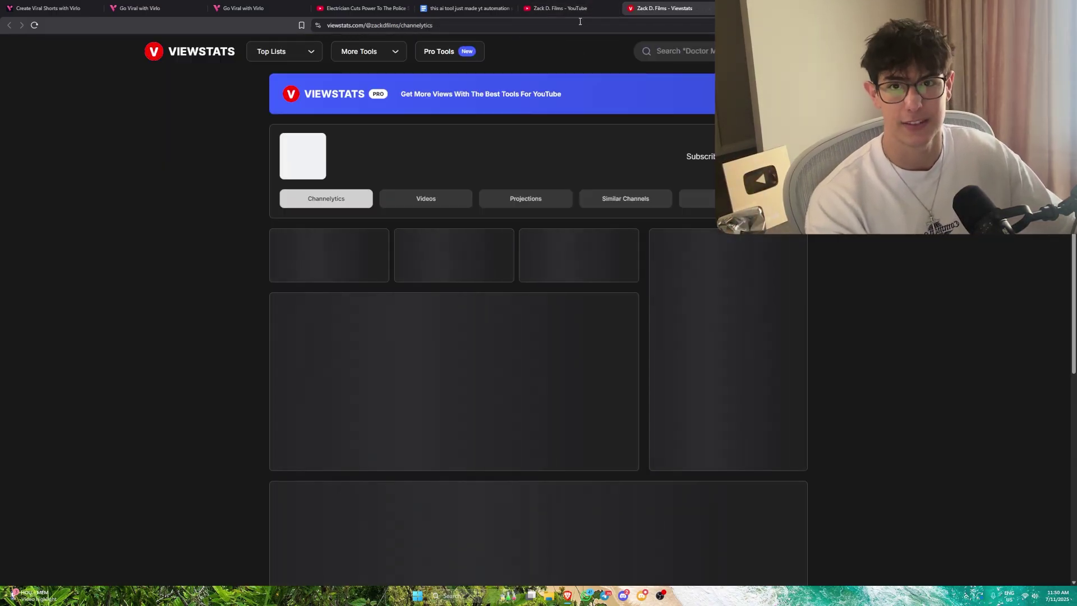
Step: Watch the 'What If Hummingbirds Were Jet-Sized' Short, then return to the Shorts grid
{"action": "left_click", "coordinate": [581, 13]}
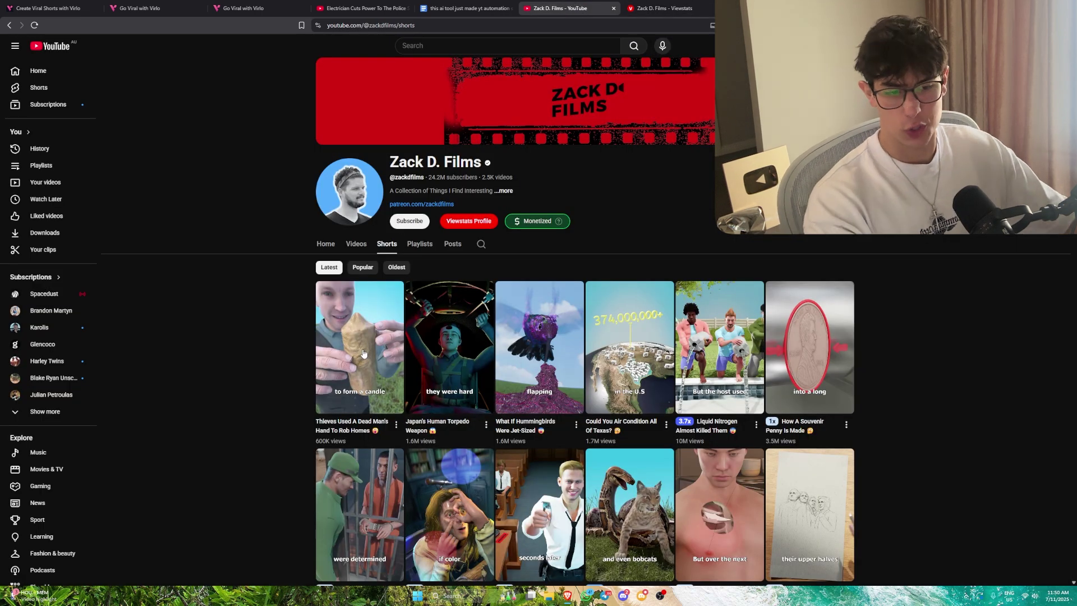
{"action": "scroll", "coordinate": [363, 354], "scroll_direction": "down", "scroll_amount": 2}
{"action": "left_click", "coordinate": [531, 281]}
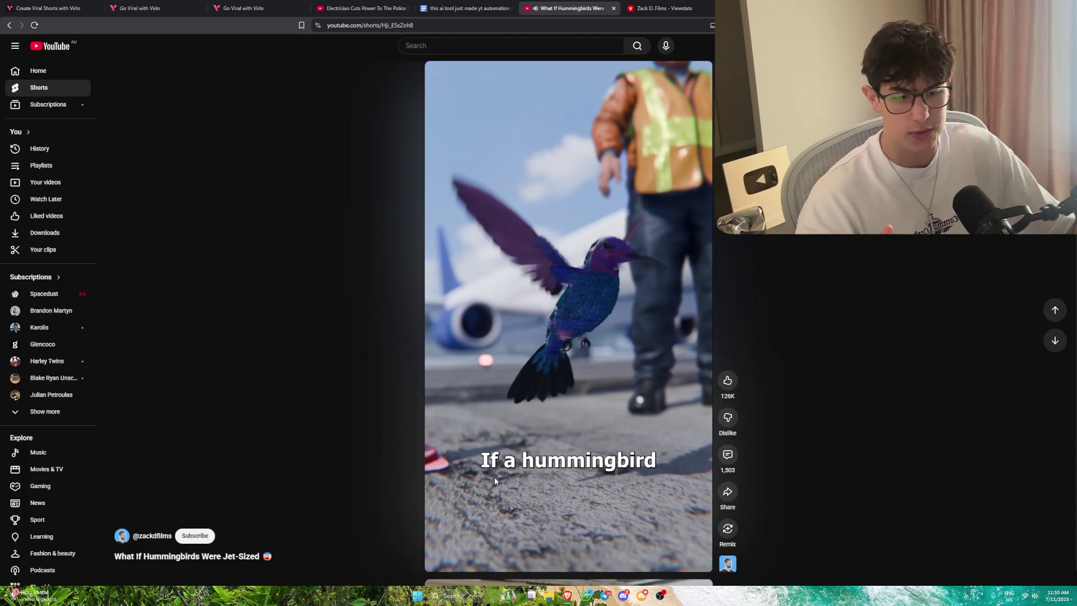
{"action": "key", "text": "alt+Left"}
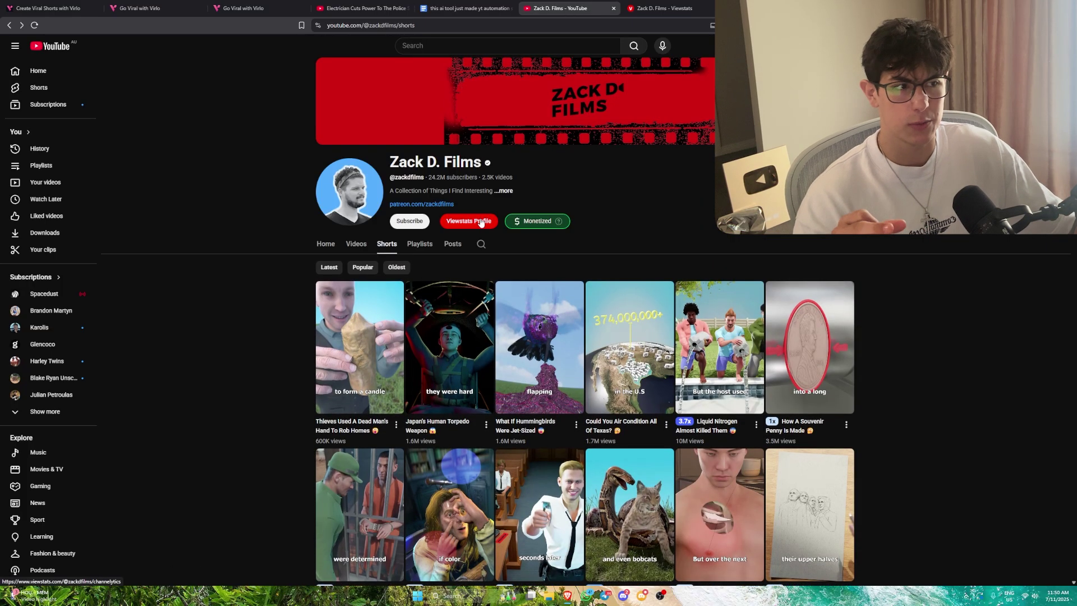
Step: Close the Viewstats statistics tab and start a new browser tab with '2' typed
{"action": "left_click", "coordinate": [649, 6]}
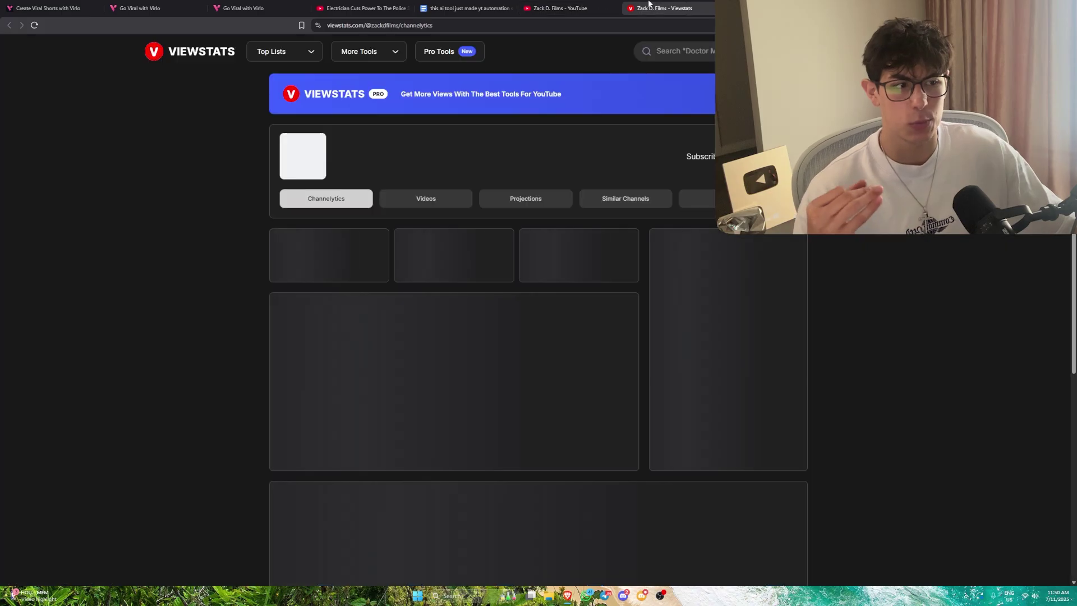
{"action": "left_click", "coordinate": [717, 8]}
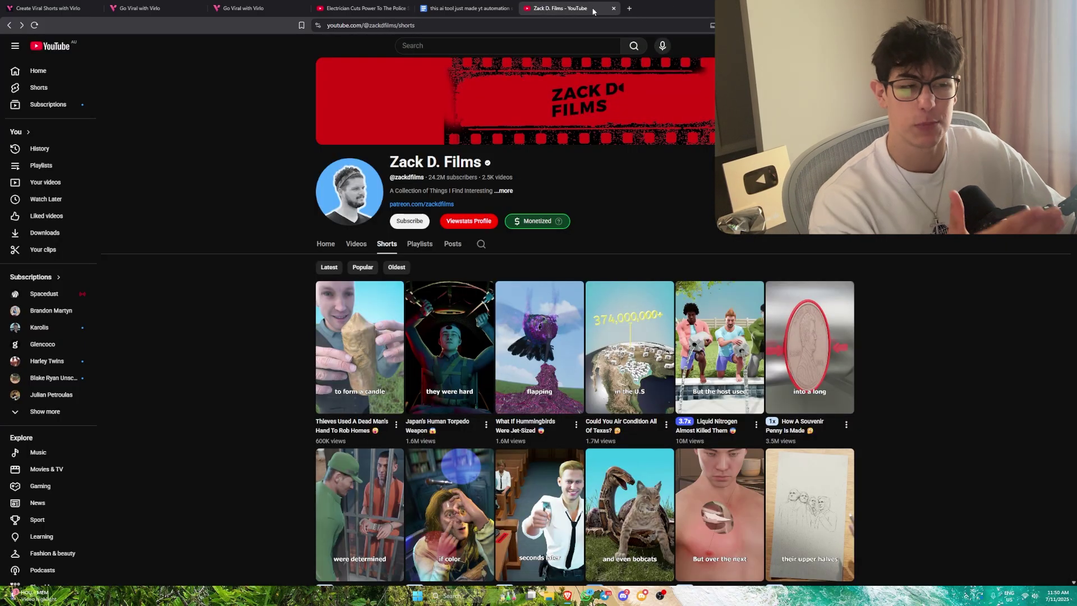
{"action": "left_click", "coordinate": [629, 7]}
{"action": "type", "text": "2.4"}
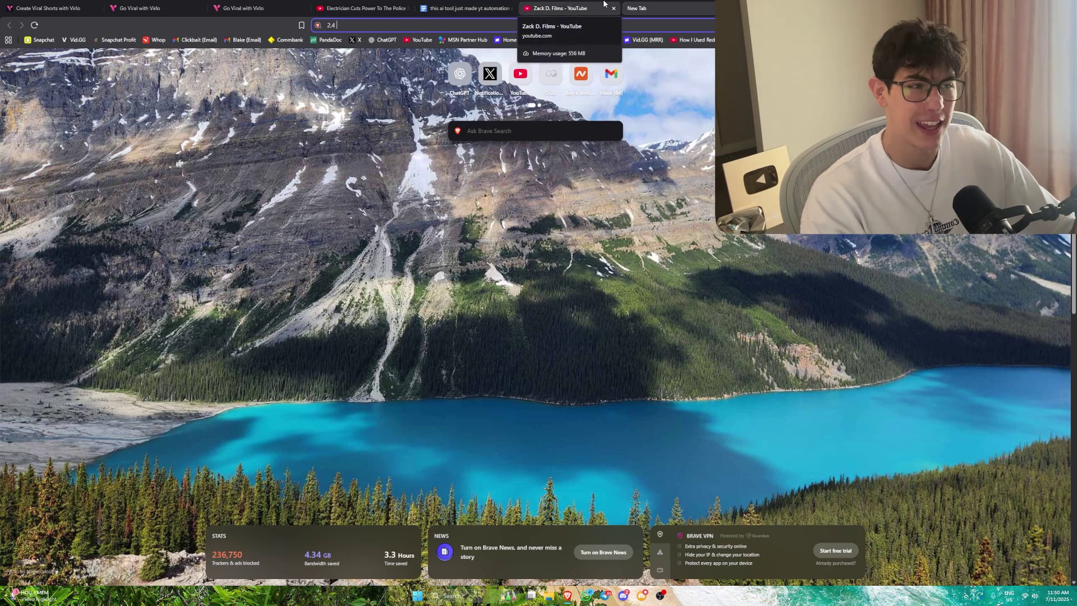
Step: Follow the virlo.ai link in the script's Niche Research section to Virlo's homepage
{"action": "left_click", "coordinate": [465, 8]}
{"action": "left_click", "coordinate": [658, 5]}
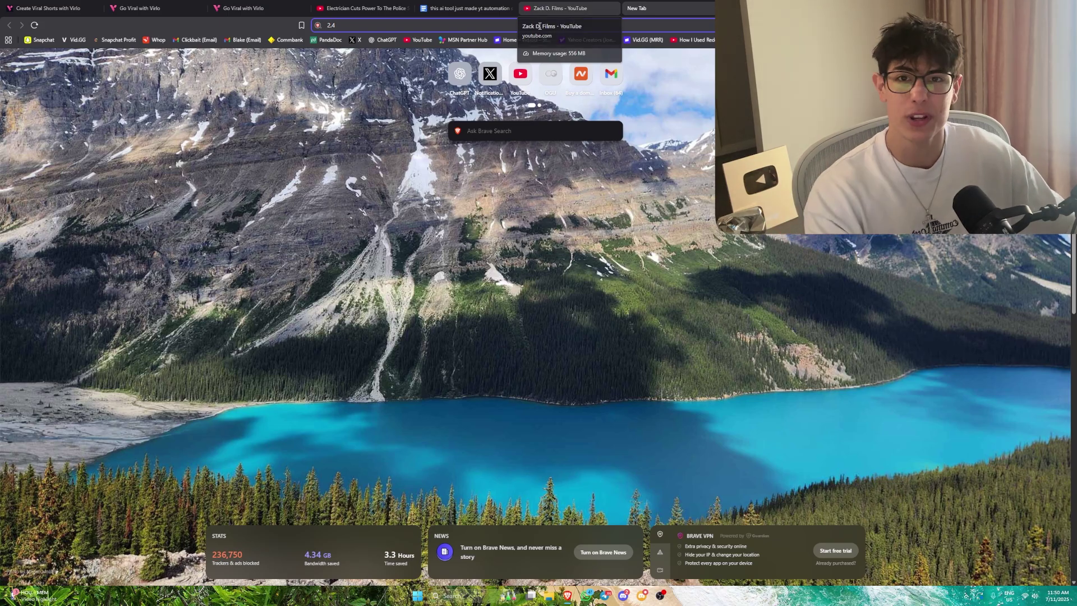
{"action": "left_click", "coordinate": [477, 8]}
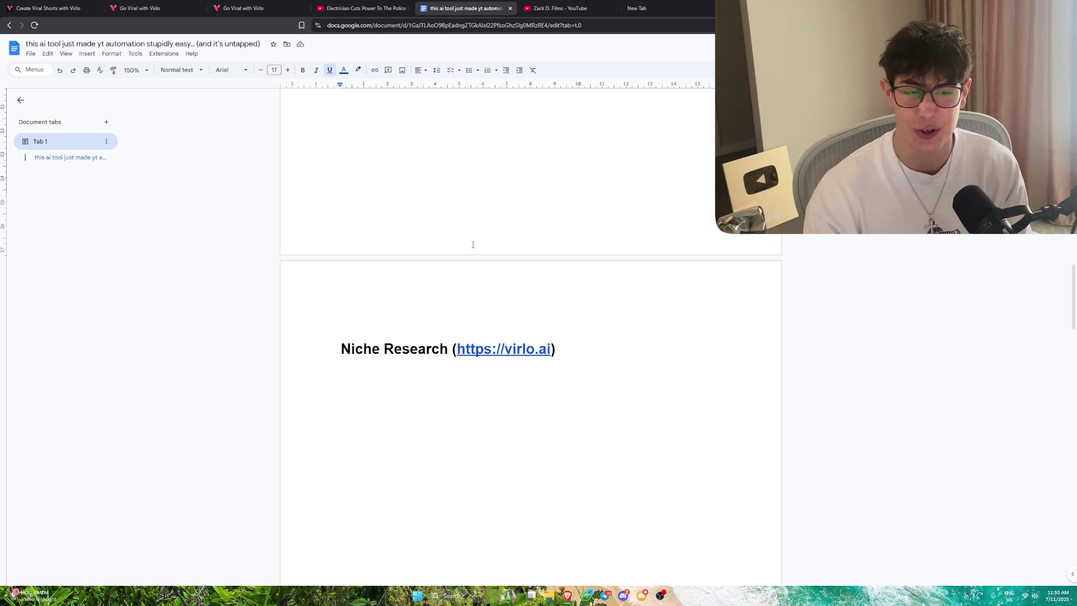
{"action": "left_click", "coordinate": [523, 351]}
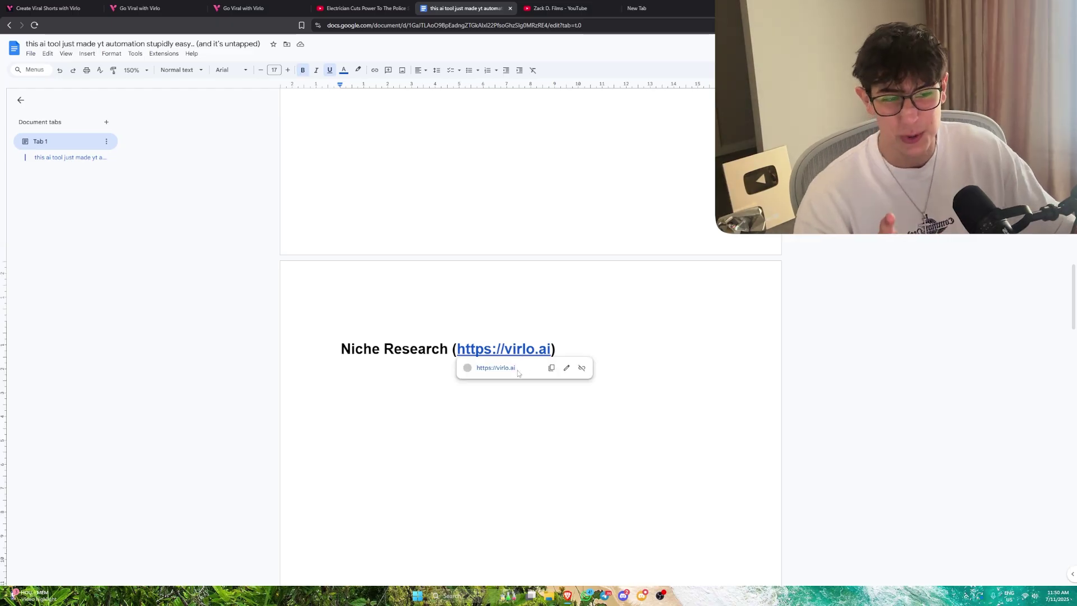
{"action": "left_click", "coordinate": [512, 369]}
{"action": "left_click_drag", "start_coordinate": [278, 257], "coordinate": [480, 257]}
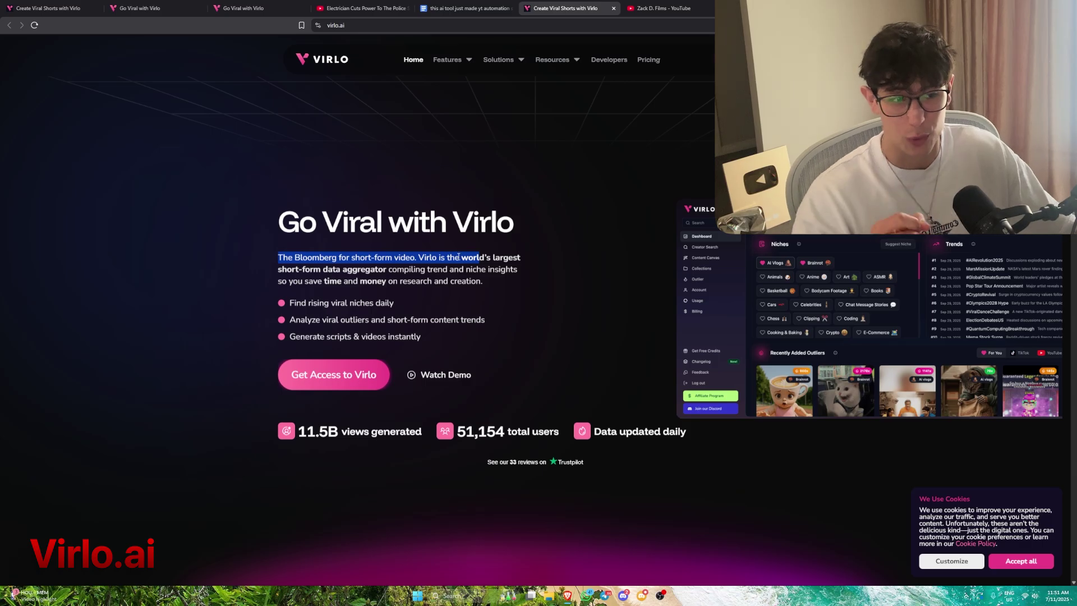
Step: Play back the finished 24-second guided-creation video, then close its tab to reach the dashboard
{"action": "left_click", "coordinate": [481, 261]}
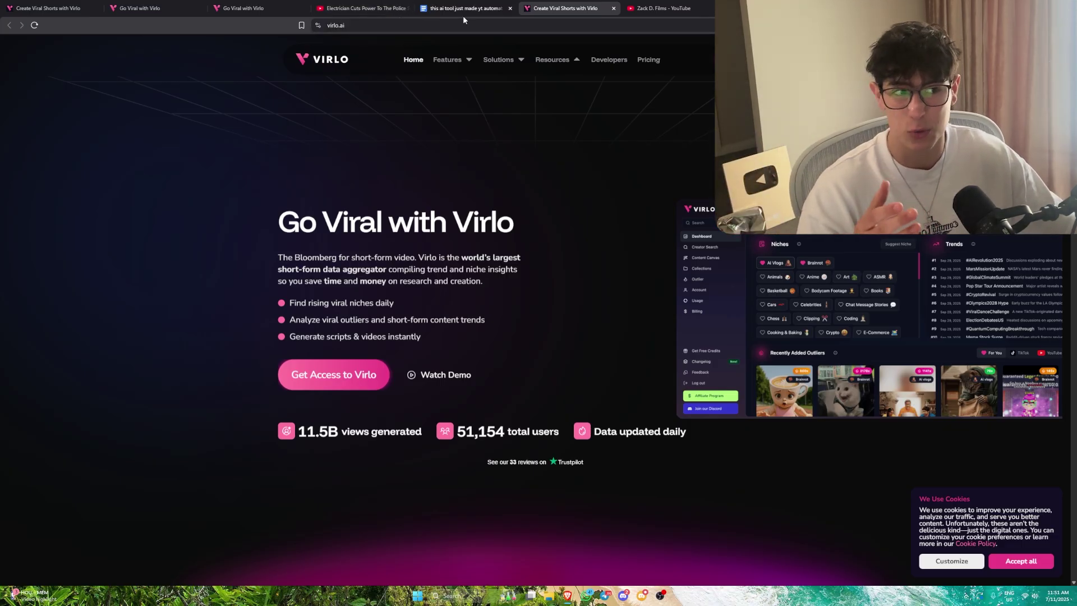
{"action": "left_click", "coordinate": [167, 6]}
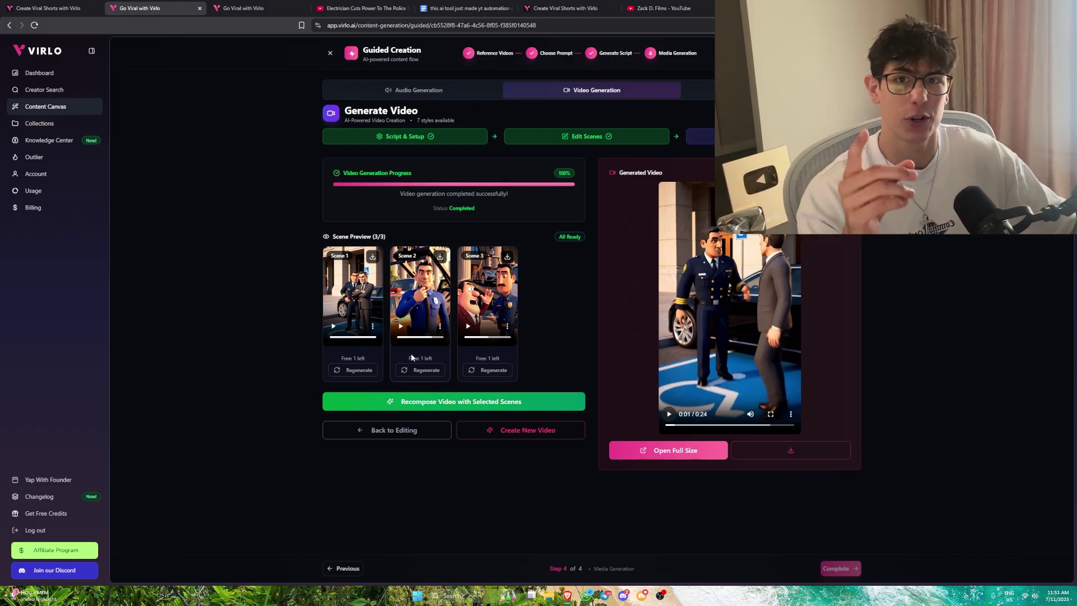
{"action": "left_click", "coordinate": [664, 427]}
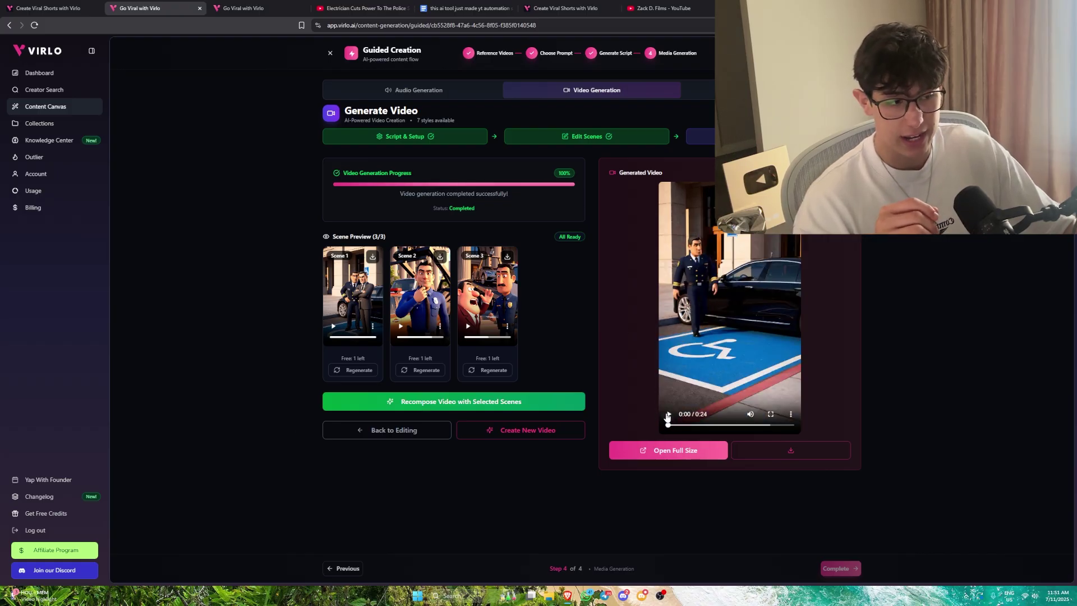
{"action": "left_click", "coordinate": [670, 415]}
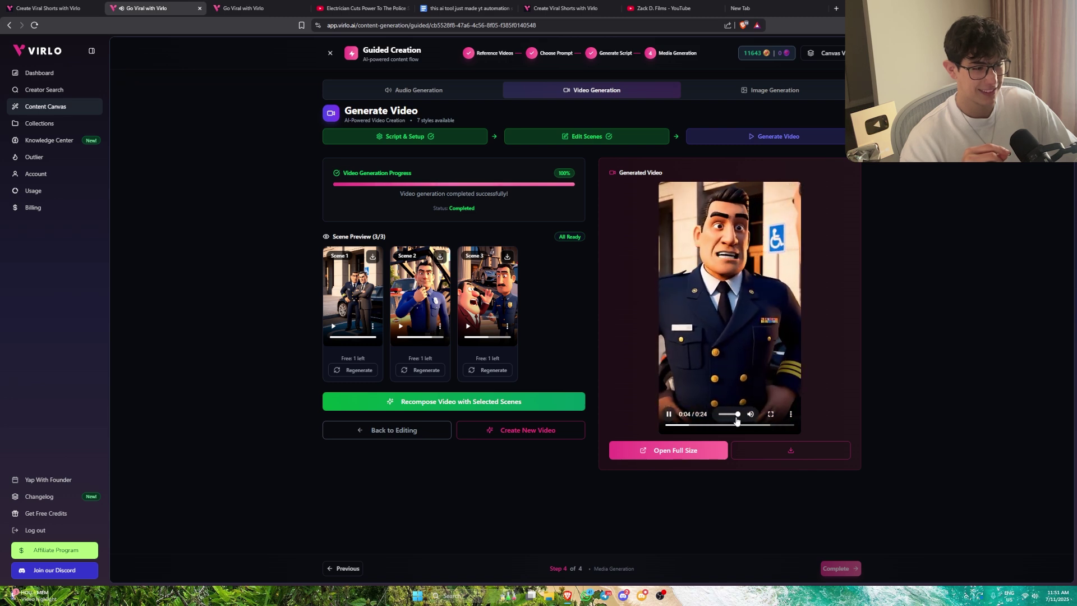
{"action": "left_click_drag", "start_coordinate": [708, 429], "coordinate": [762, 427]}
{"action": "left_click", "coordinate": [670, 415]}
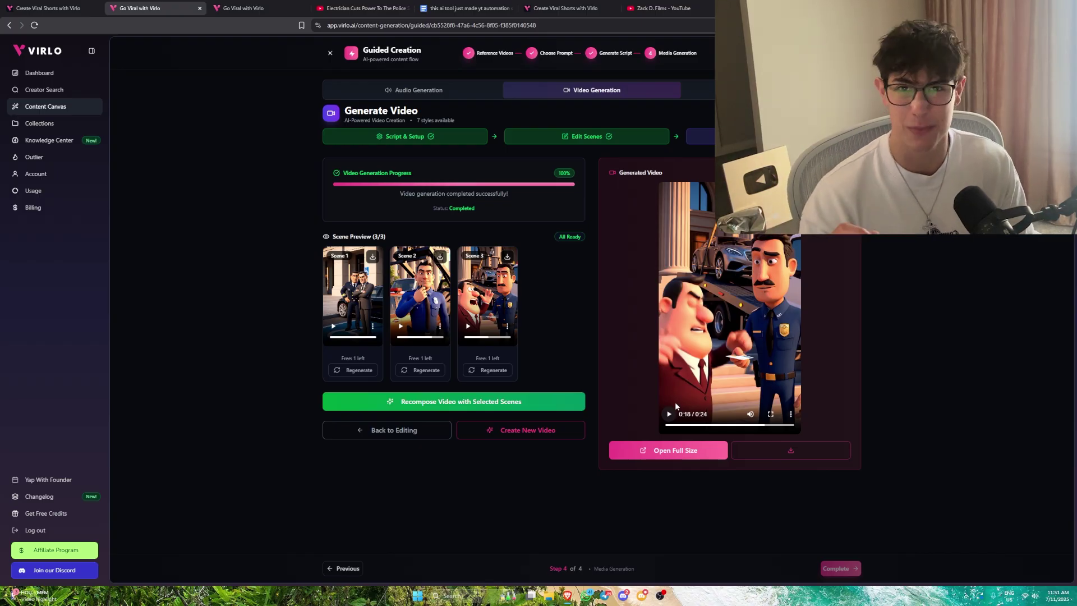
{"action": "key", "text": "ctrl+w"}
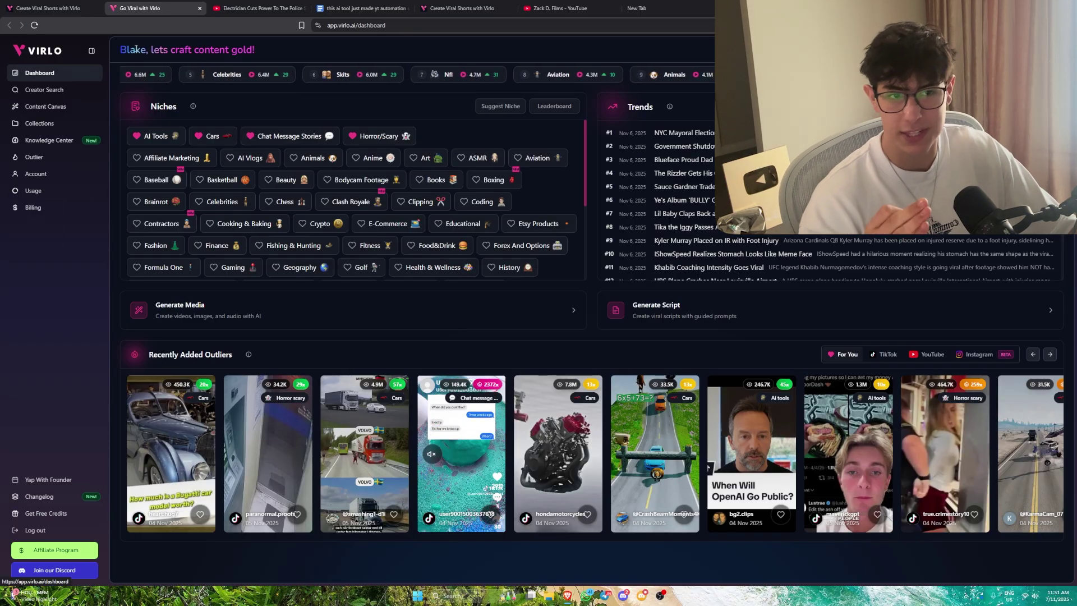
Step: Remove AI Tools and Cars from the favourite niches
{"action": "left_click_drag", "start_coordinate": [119, 49], "coordinate": [255, 50]}
{"action": "left_click", "coordinate": [348, 48]}
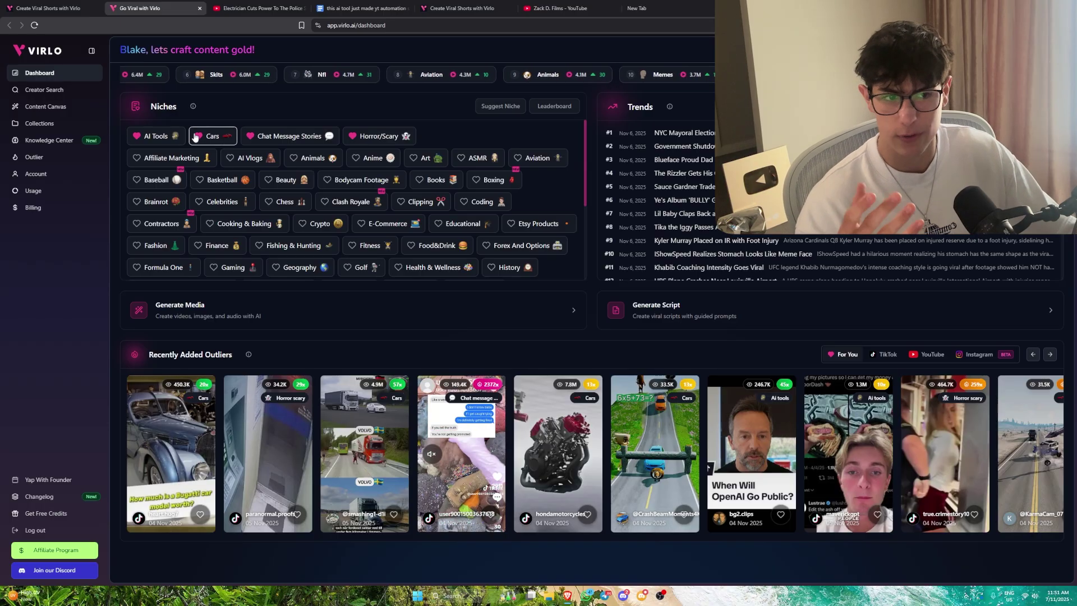
{"action": "left_click", "coordinate": [140, 137]}
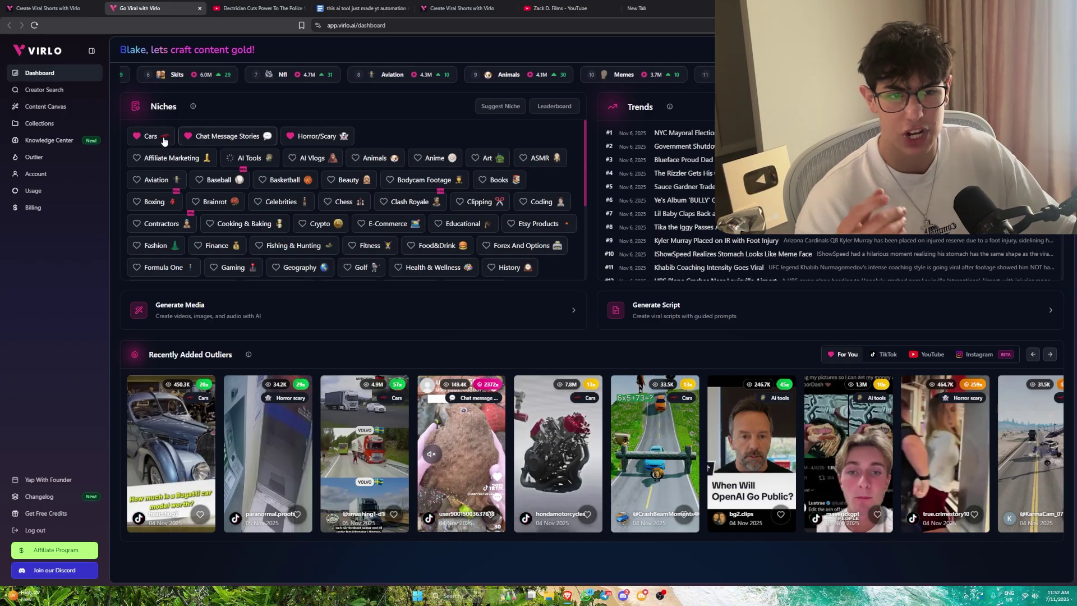
{"action": "left_click", "coordinate": [136, 137]}
Step: View the second recently added outlier video, then close the viewer
{"action": "scroll", "coordinate": [247, 143], "scroll_direction": "down", "scroll_amount": 1}
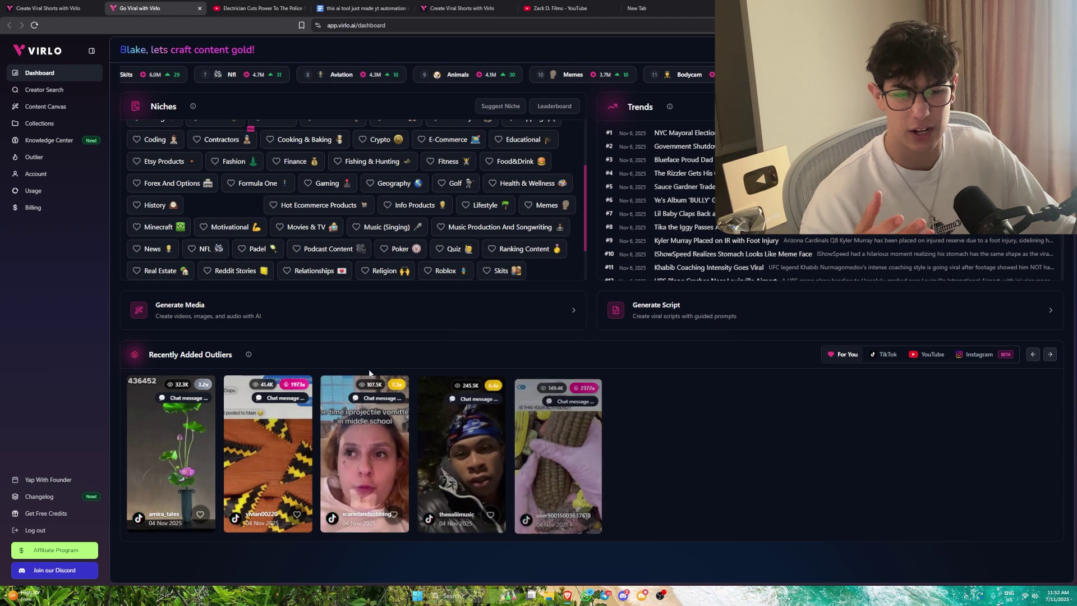
{"action": "left_click", "coordinate": [266, 436]}
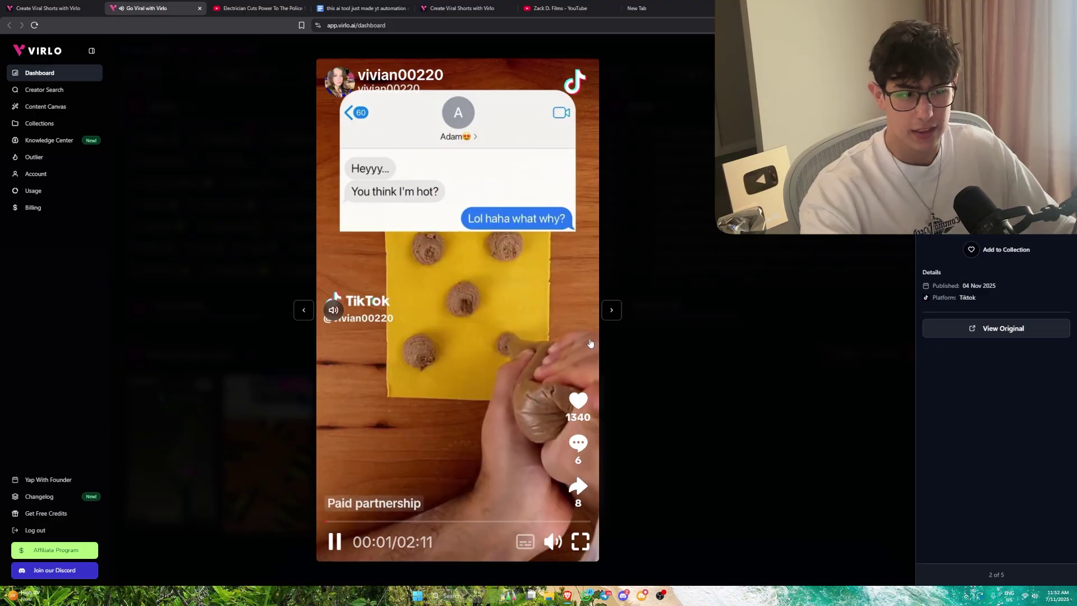
{"action": "left_click", "coordinate": [656, 336]}
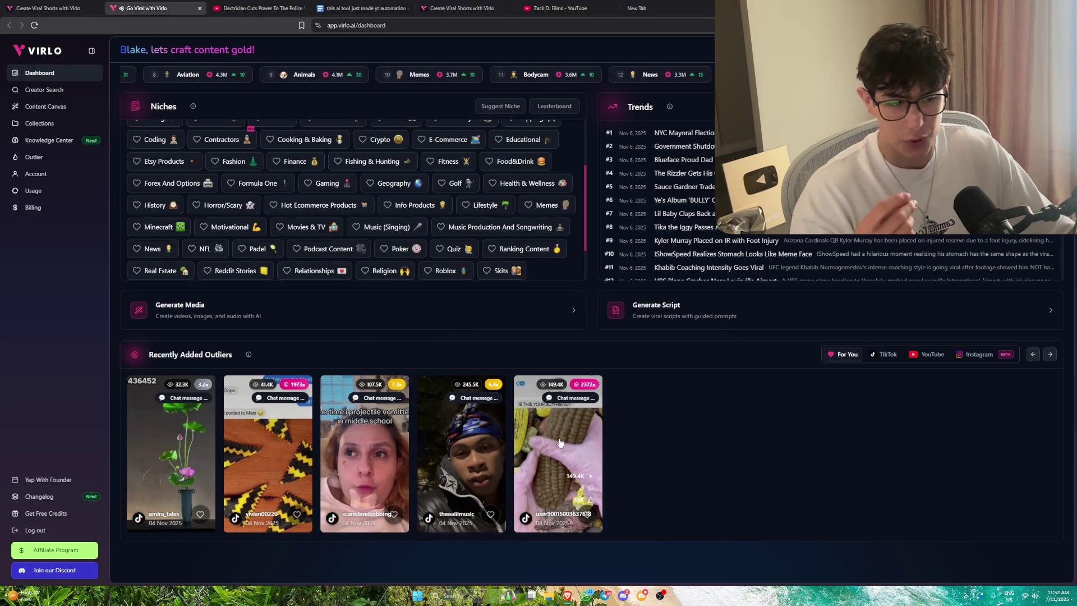
{"action": "mouse_move", "coordinate": [324, 411]}
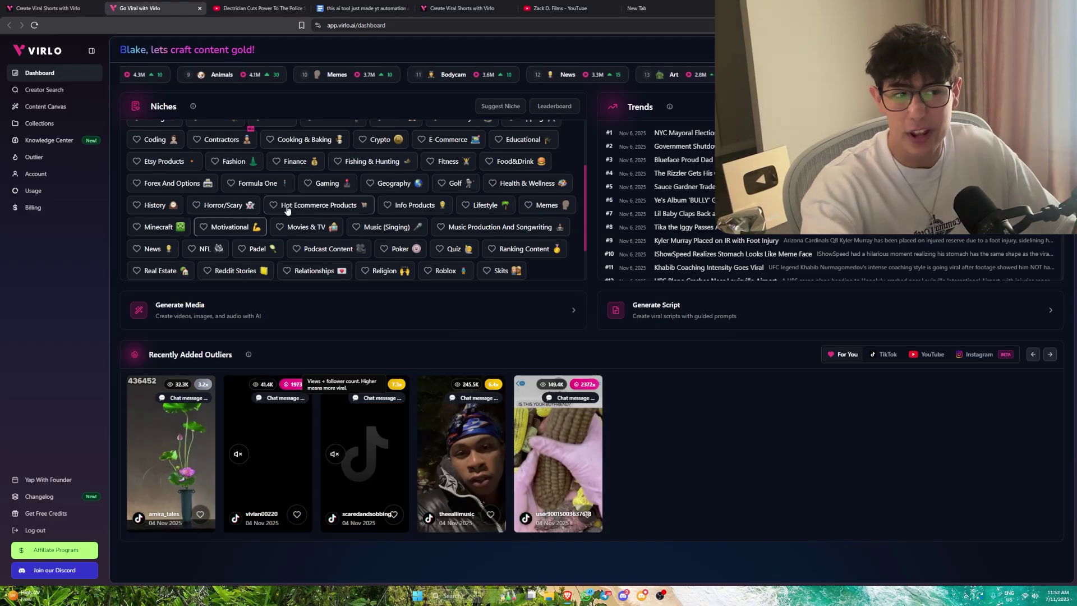
Step: Add Cars, Brainrot and E-Commerce to the favourite niches
{"action": "scroll", "coordinate": [369, 245], "scroll_direction": "up", "scroll_amount": 2}
{"action": "triple_click", "coordinate": [223, 356]}
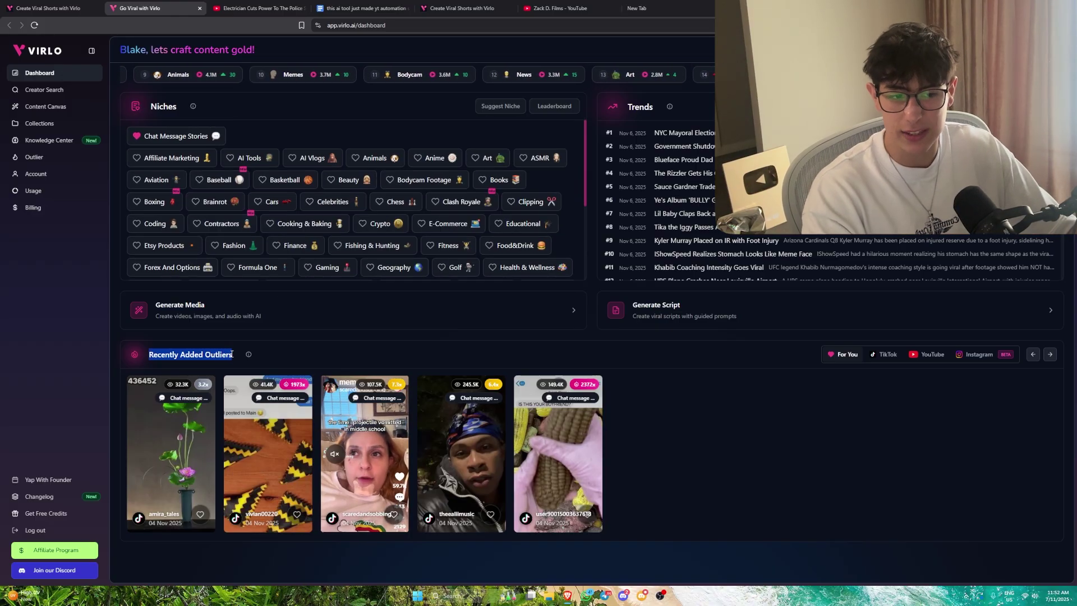
{"action": "left_click", "coordinate": [264, 201]}
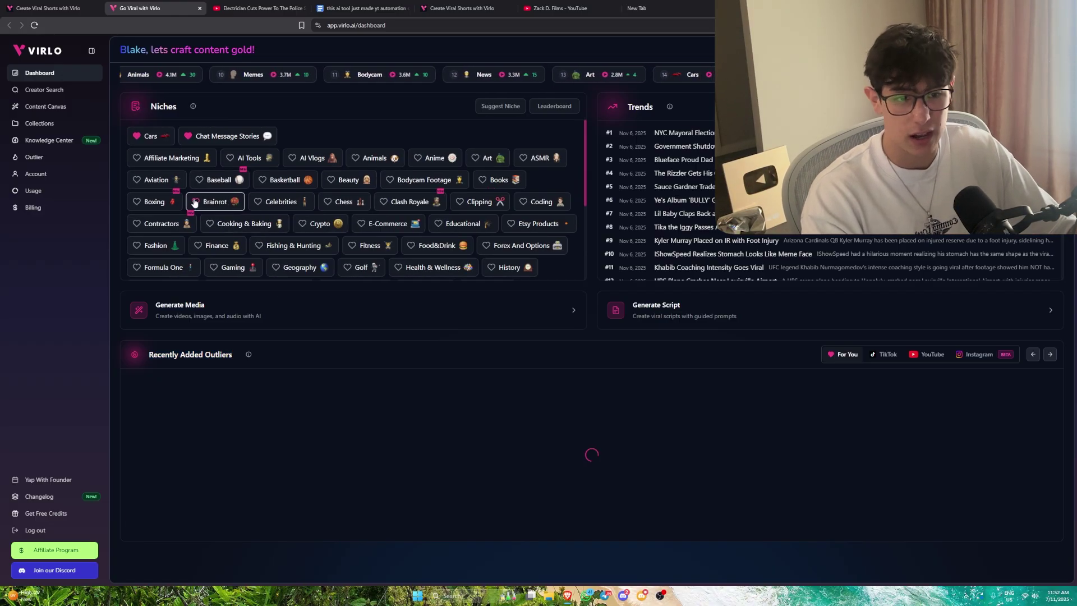
{"action": "left_click", "coordinate": [197, 202]}
{"action": "left_click", "coordinate": [381, 225]}
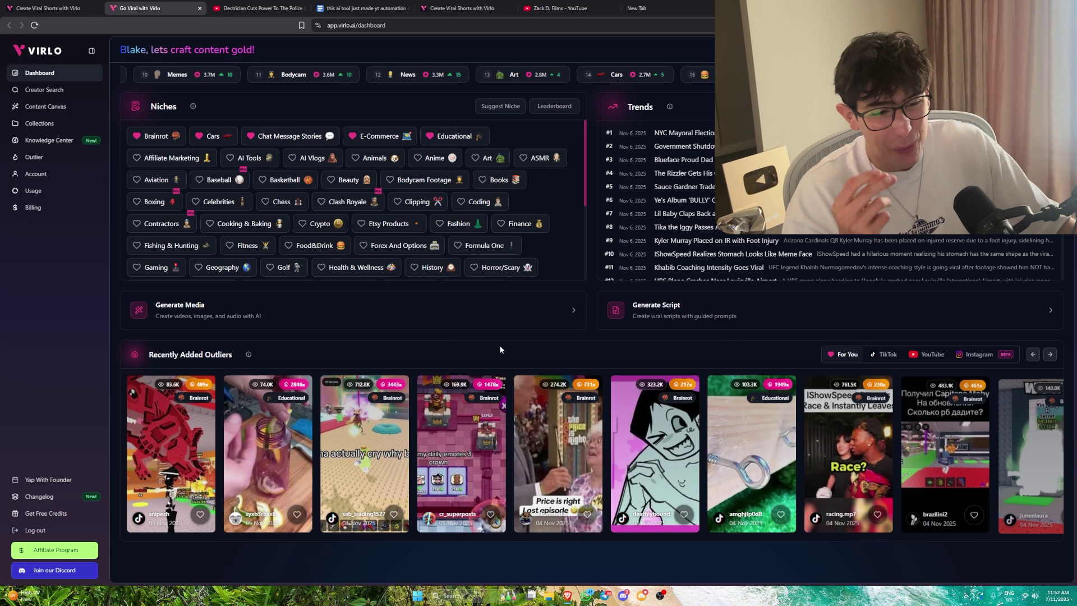
Step: Page through outliers, filter to YouTube then Instagram, and favourite Chat Message Stories
{"action": "left_click", "coordinate": [1050, 355]}
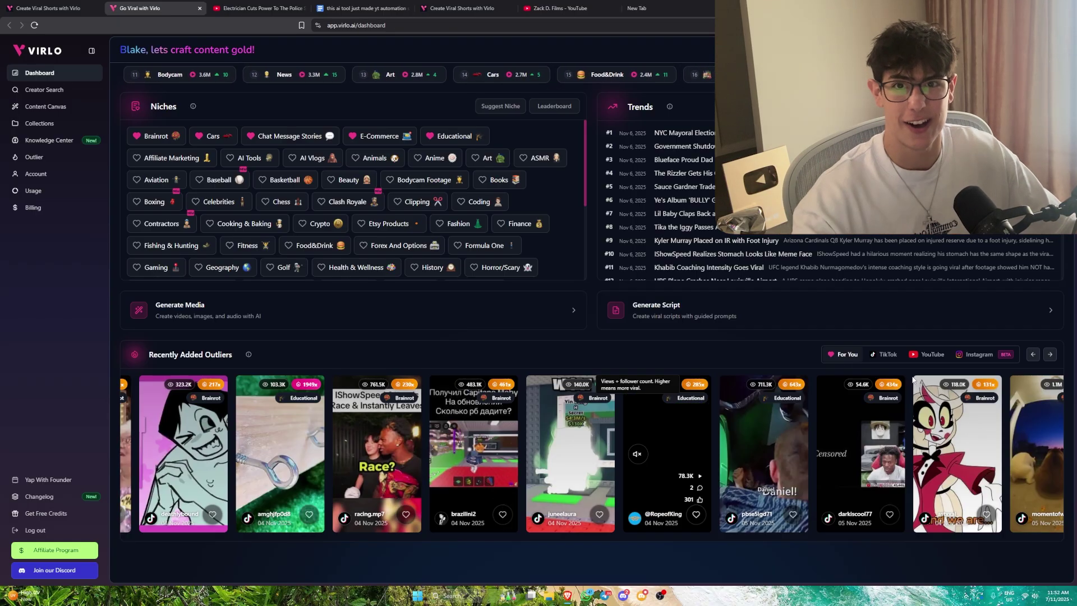
{"action": "left_click", "coordinate": [884, 355]}
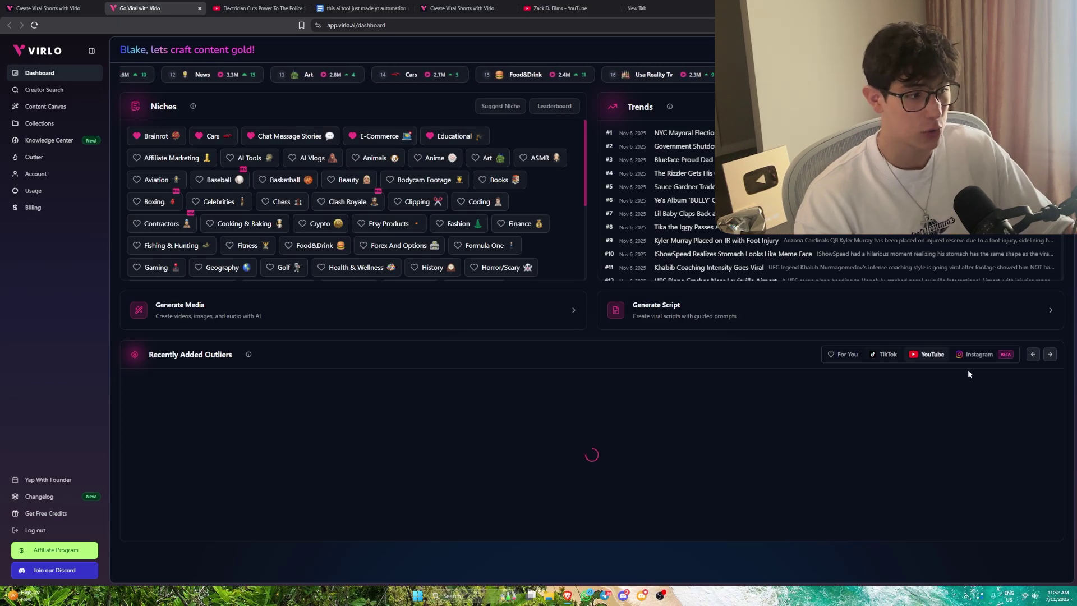
{"action": "left_click", "coordinate": [979, 355]}
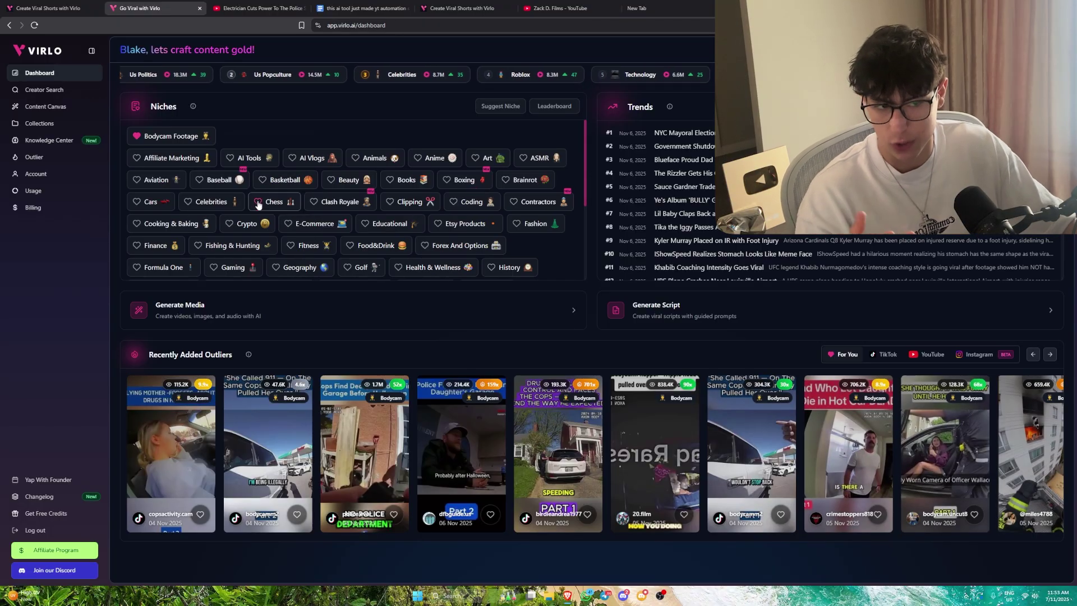
{"action": "left_click", "coordinate": [258, 202]}
Step: Open Chat Message Stories insights and scroll through its chart, country views and hashtags to Top Videos
{"action": "left_click", "coordinate": [274, 136]}
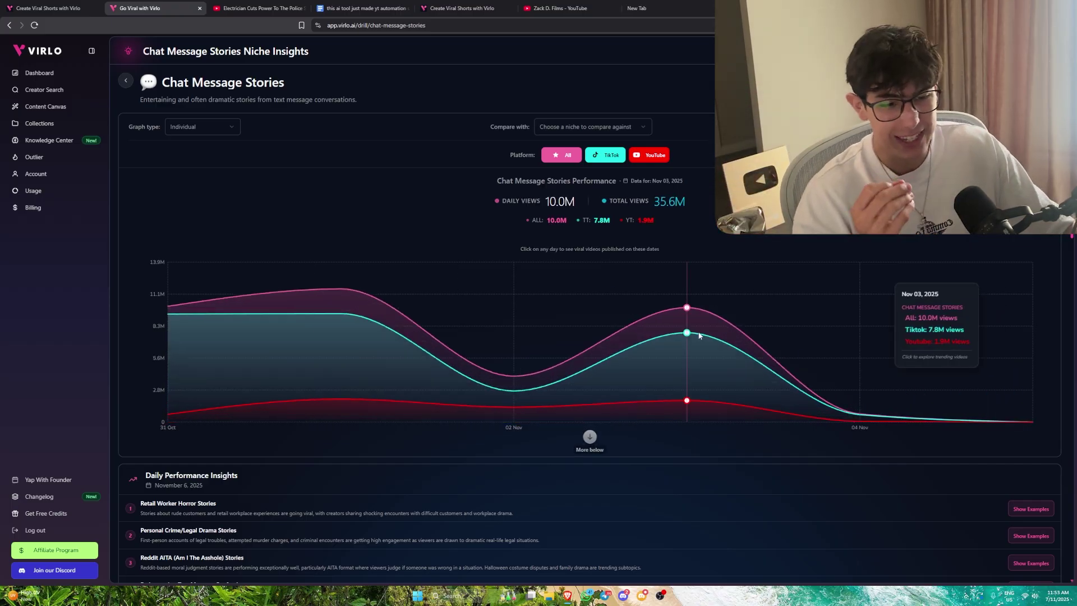
{"action": "scroll", "coordinate": [679, 365], "scroll_direction": "down", "scroll_amount": 15}
{"action": "scroll", "coordinate": [637, 332], "scroll_direction": "up", "scroll_amount": 3}
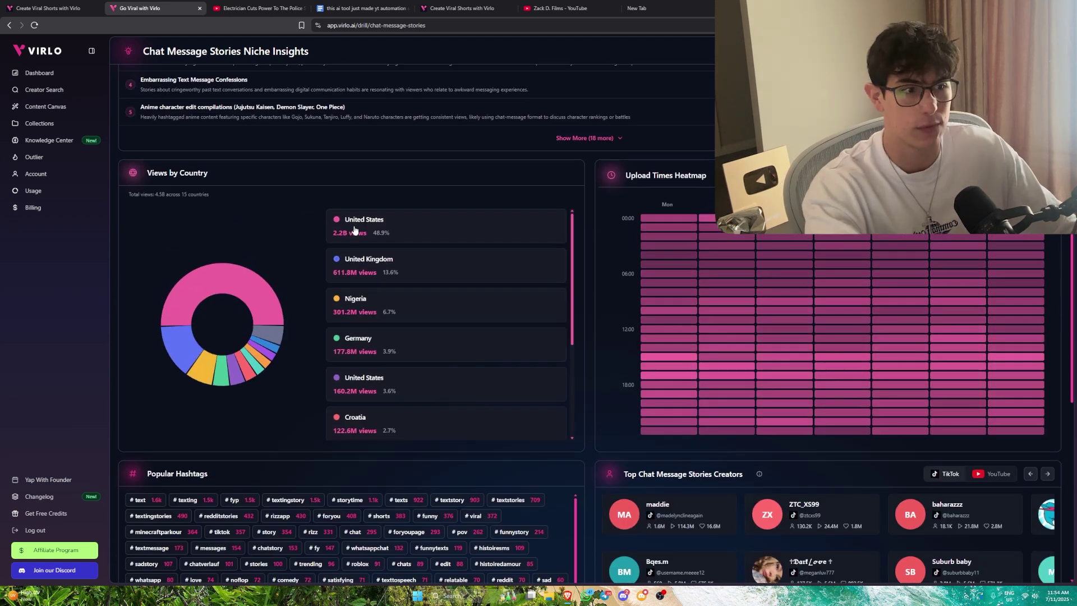
{"action": "scroll", "coordinate": [364, 241], "scroll_direction": "down", "scroll_amount": 2}
{"action": "scroll", "coordinate": [347, 238], "scroll_direction": "up", "scroll_amount": 2}
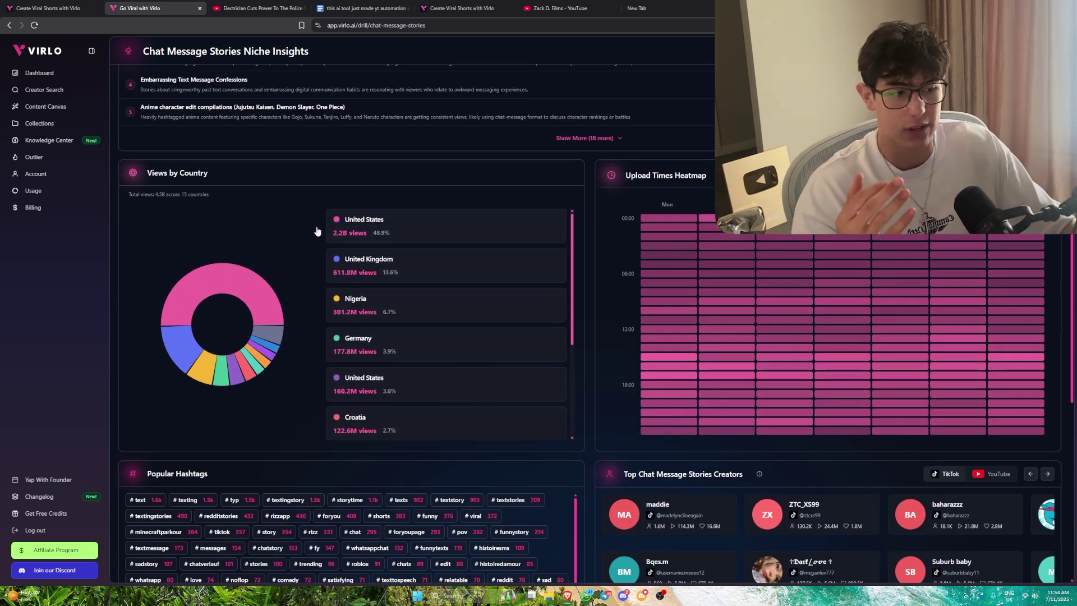
{"action": "scroll", "coordinate": [337, 241], "scroll_direction": "down", "scroll_amount": 10}
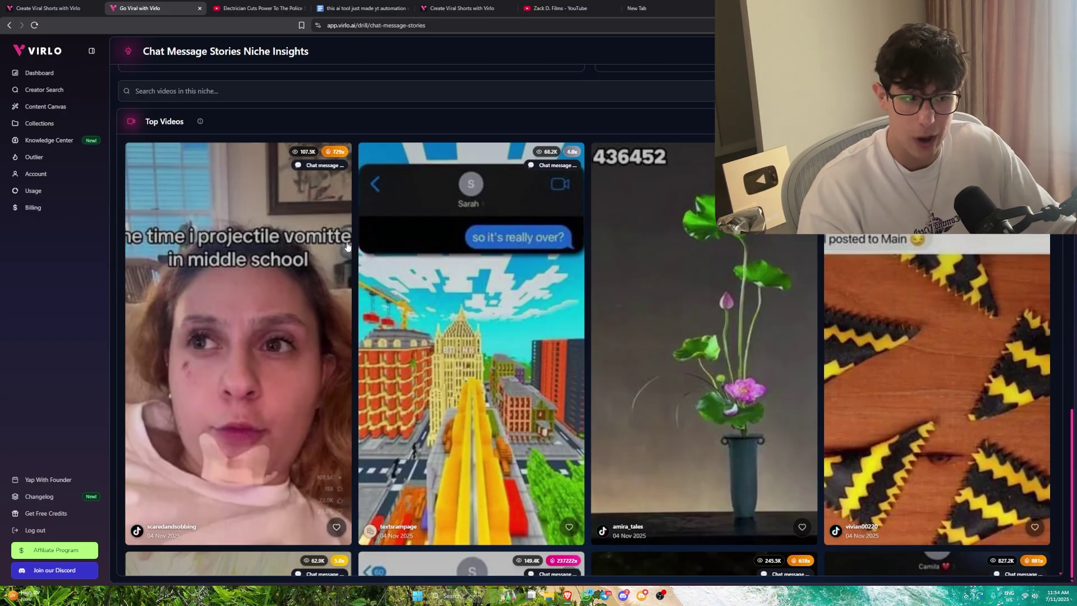
{"action": "scroll", "coordinate": [479, 276], "scroll_direction": "down", "scroll_amount": 2}
{"action": "scroll", "coordinate": [479, 315], "scroll_direction": "up", "scroll_amount": 3}
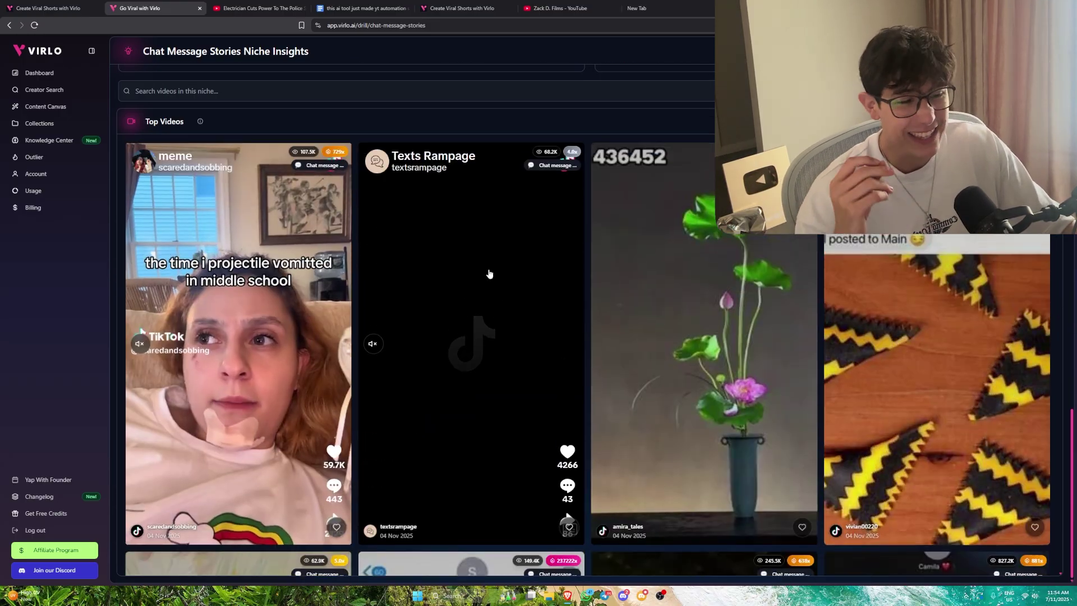
{"action": "scroll", "coordinate": [501, 265], "scroll_direction": "down", "scroll_amount": 2}
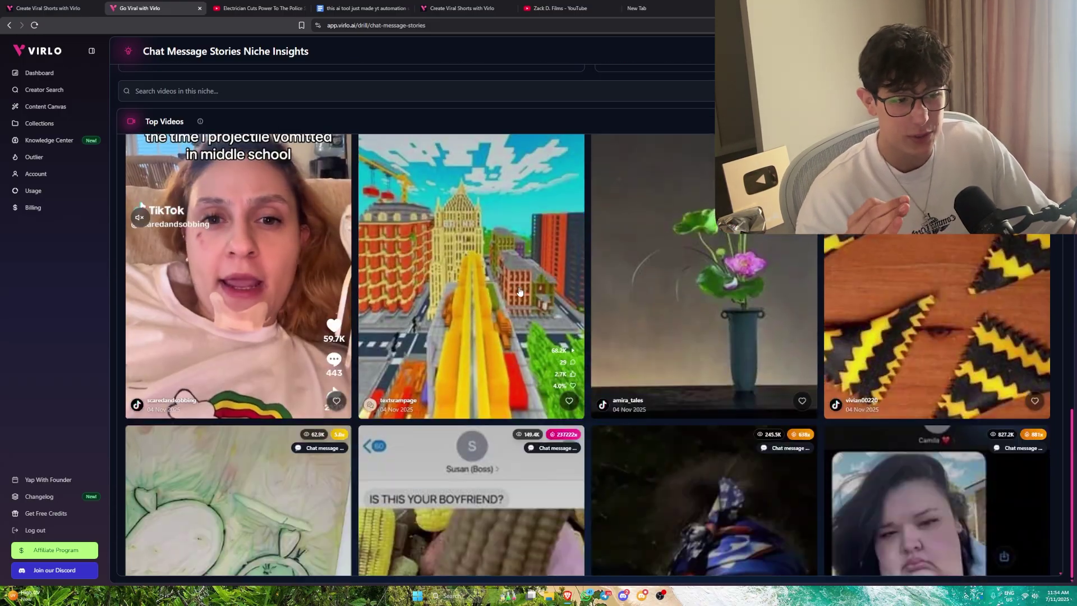
{"action": "scroll", "coordinate": [522, 303], "scroll_direction": "up", "scroll_amount": 2}
Step: Add the Texts Rampage video to a new green collection called 'Reddit', then close the viewer
{"action": "left_click", "coordinate": [516, 313]}
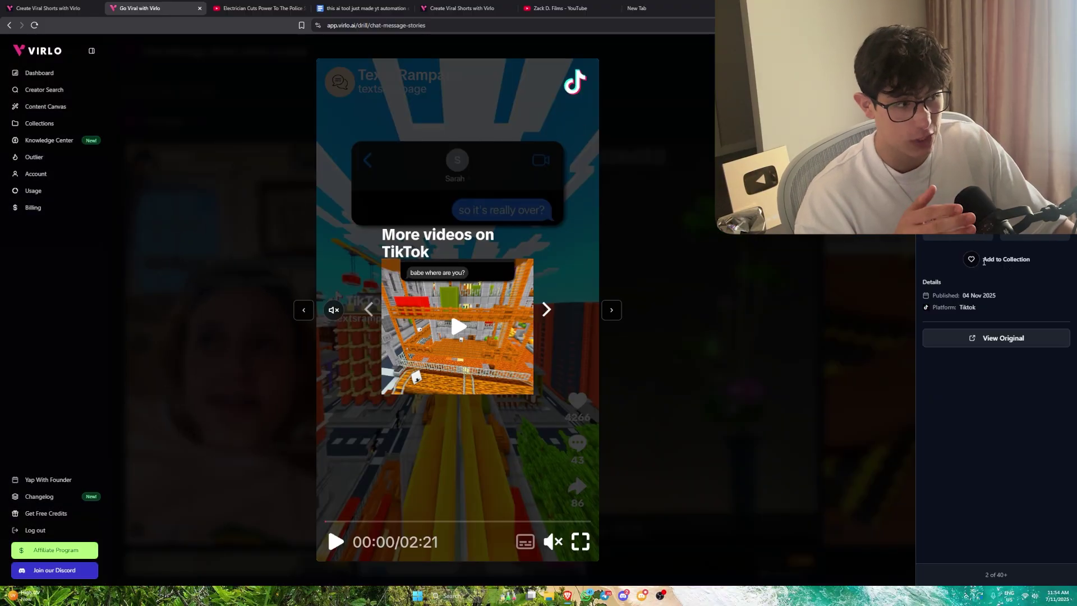
{"action": "left_click", "coordinate": [971, 259]}
{"action": "left_click", "coordinate": [447, 278]}
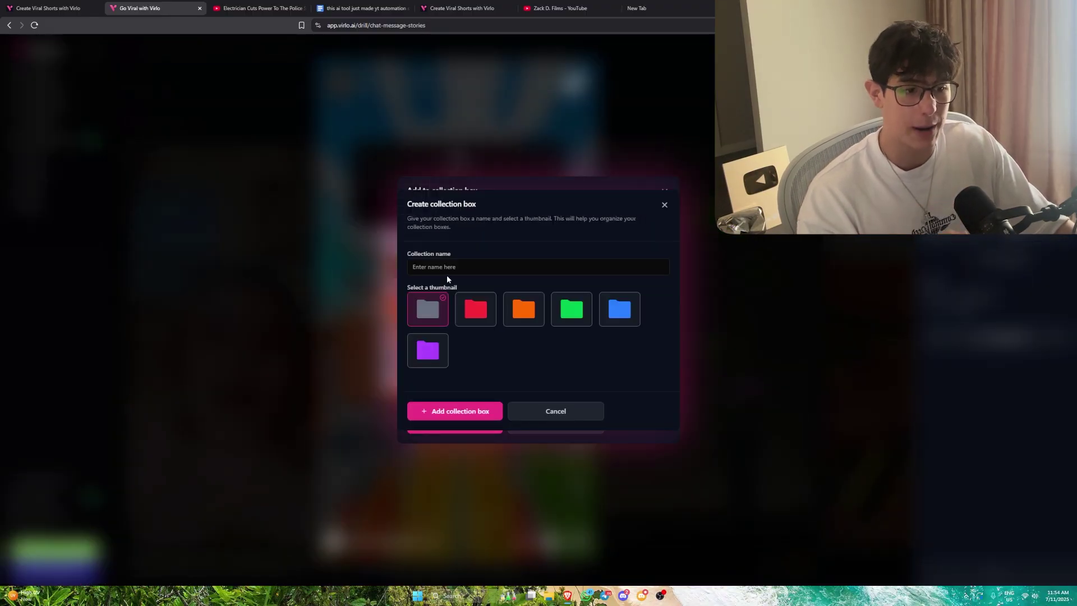
{"action": "left_click", "coordinate": [452, 267]}
{"action": "type", "text": "Reddit"}
{"action": "left_click", "coordinate": [571, 309]}
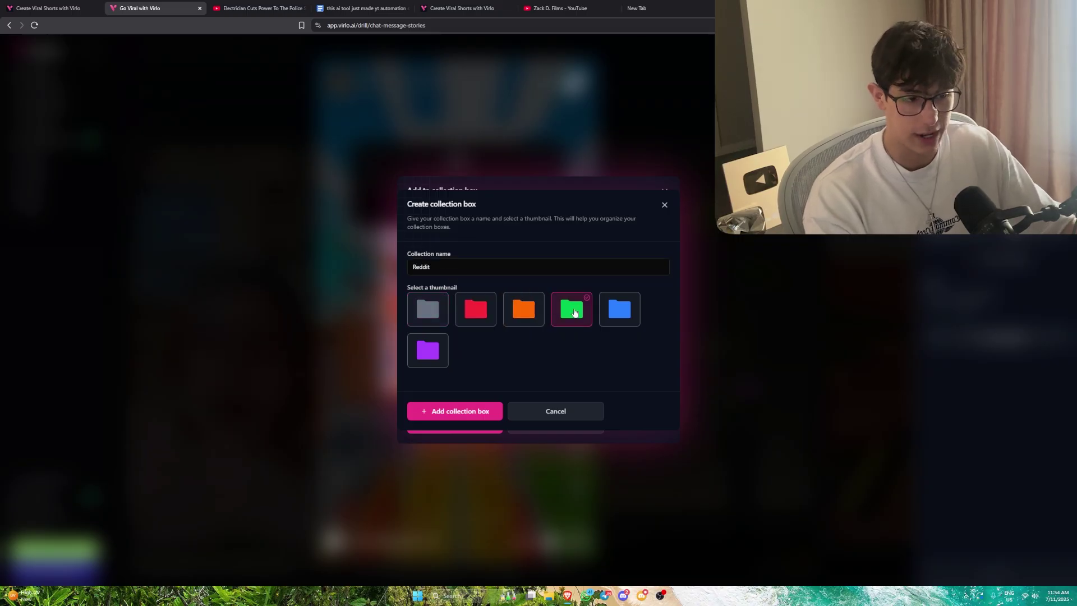
{"action": "left_click", "coordinate": [464, 416]}
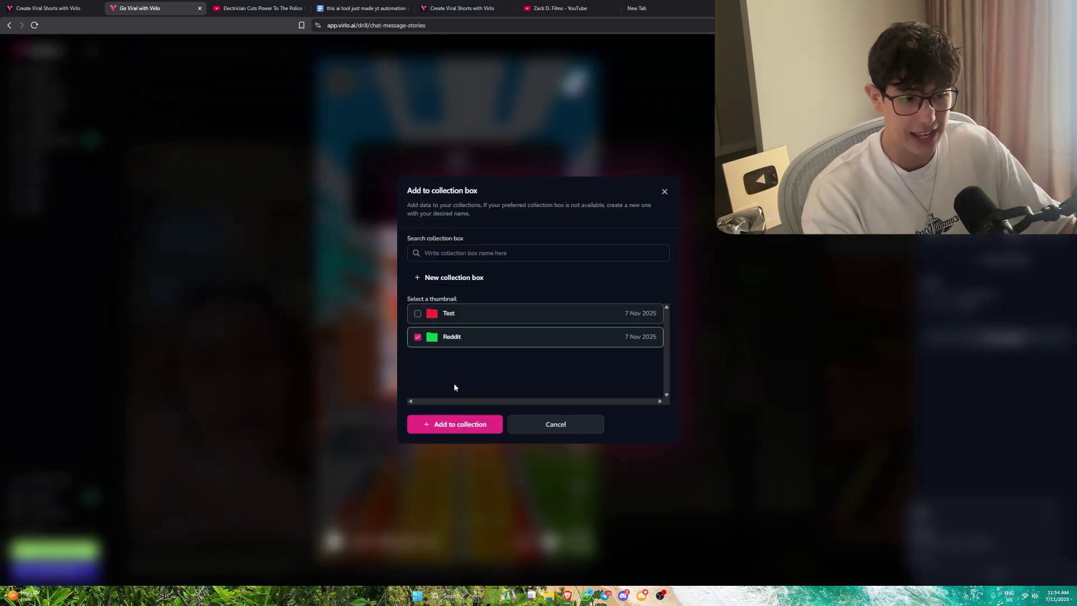
{"action": "left_click", "coordinate": [449, 425]}
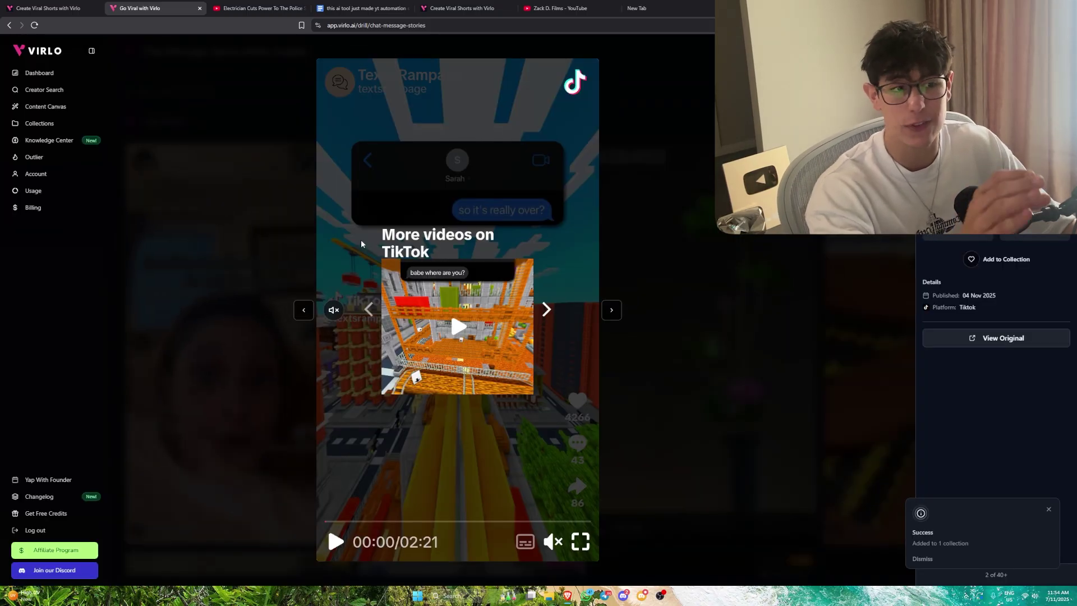
{"action": "left_click", "coordinate": [236, 183]}
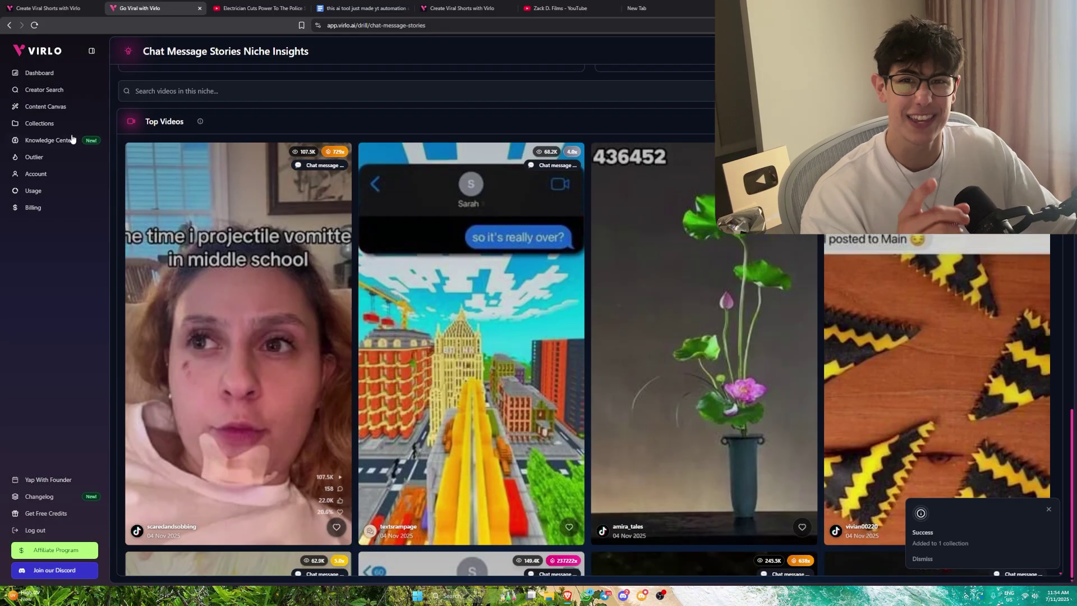
Step: Start a new content canvas using the guided creation flow
{"action": "left_click", "coordinate": [45, 108]}
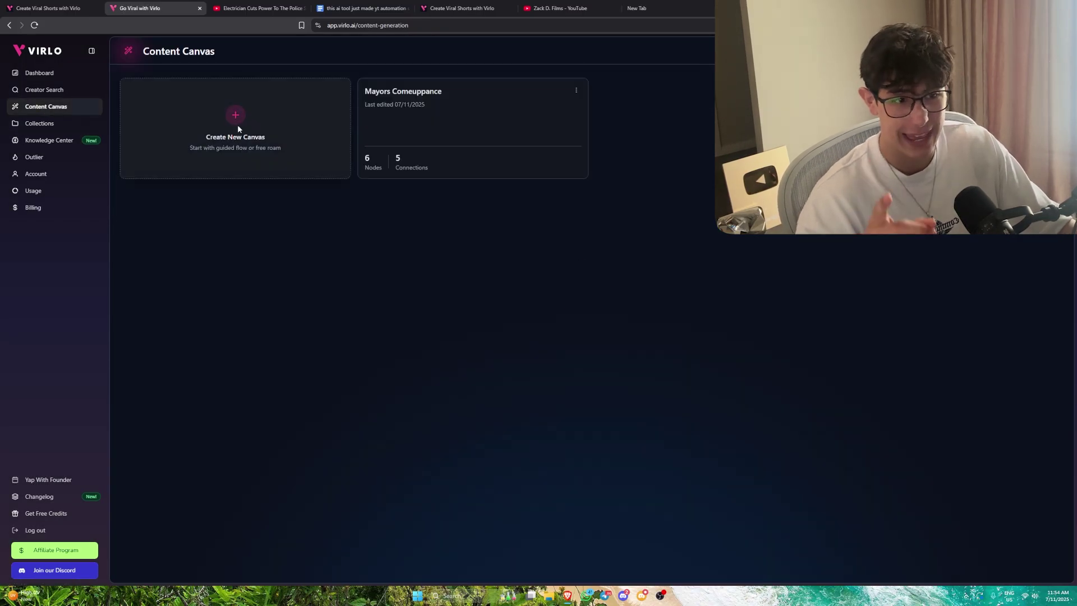
{"action": "left_click", "coordinate": [240, 116]}
{"action": "left_click", "coordinate": [409, 310]}
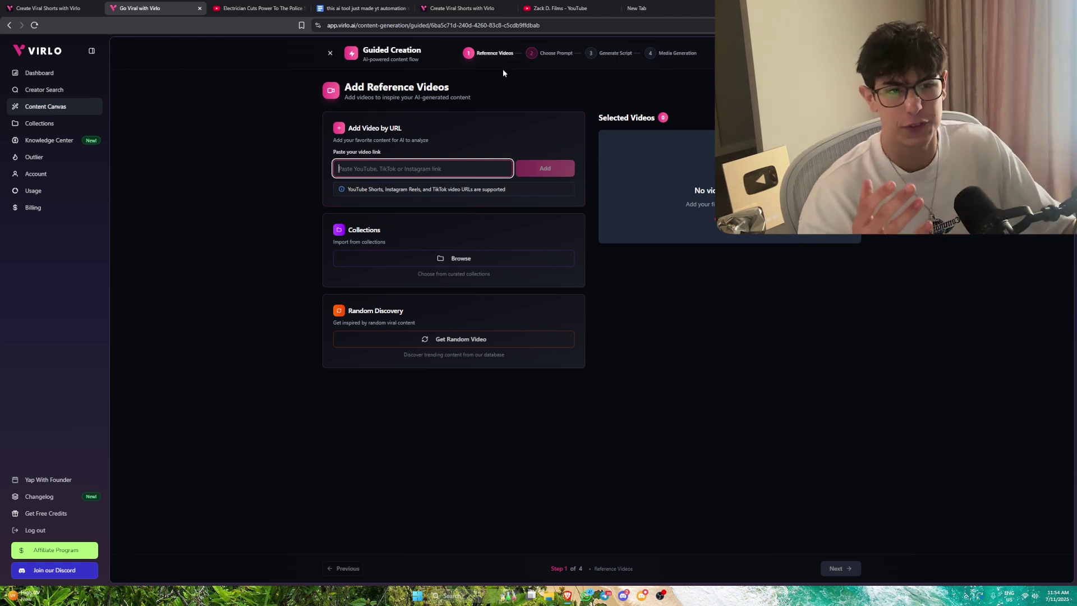
Step: Paste the Zack D. Films channel link as a reference, then clear it again
{"action": "key", "text": "ctrl+6"}
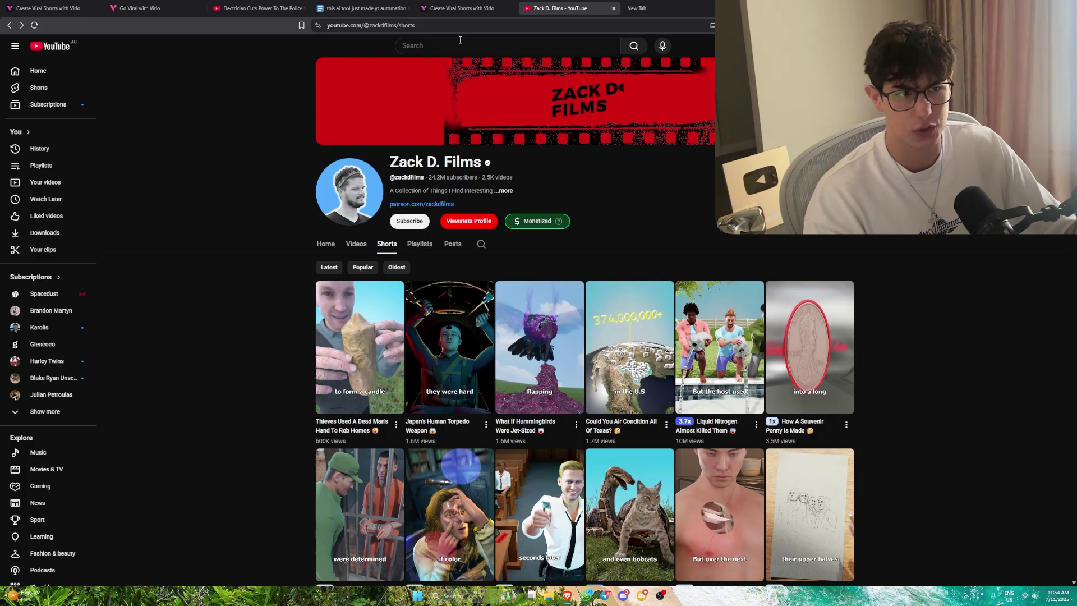
{"action": "key", "text": "ctrl+l"}
{"action": "key", "text": "ctrl+c"}
{"action": "key", "text": "ctrl+2"}
{"action": "key", "text": "ctrl+v"}
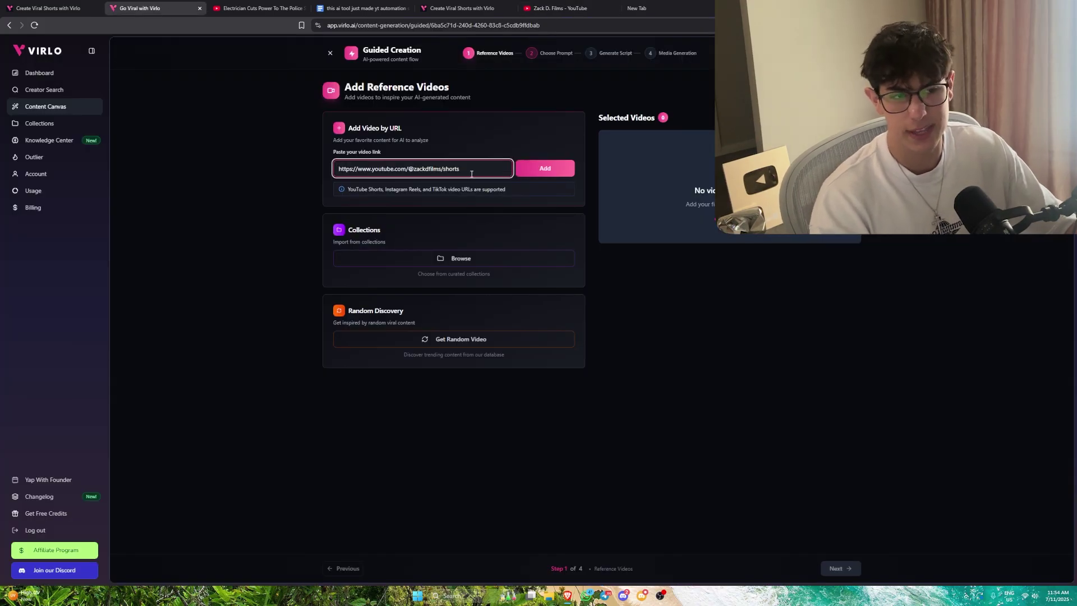
{"action": "key", "text": "ctrl+a"}
{"action": "key", "text": "BackSpace"}
Step: Add the video from the Reddit collection as the reference video
{"action": "left_click", "coordinate": [458, 258]}
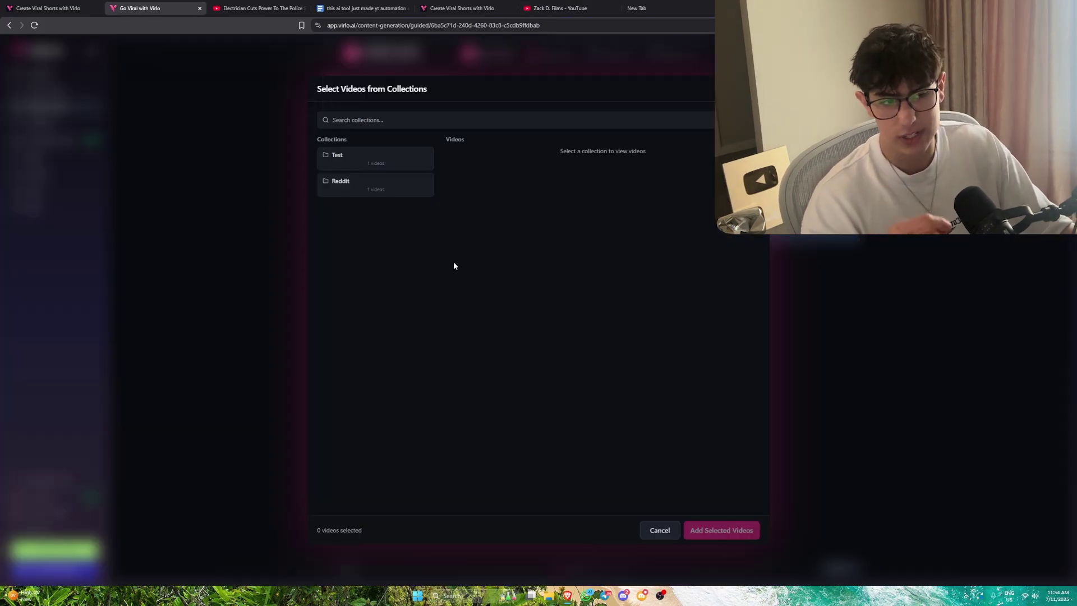
{"action": "left_click", "coordinate": [352, 183]}
{"action": "left_click", "coordinate": [482, 214]}
{"action": "left_click", "coordinate": [705, 530]}
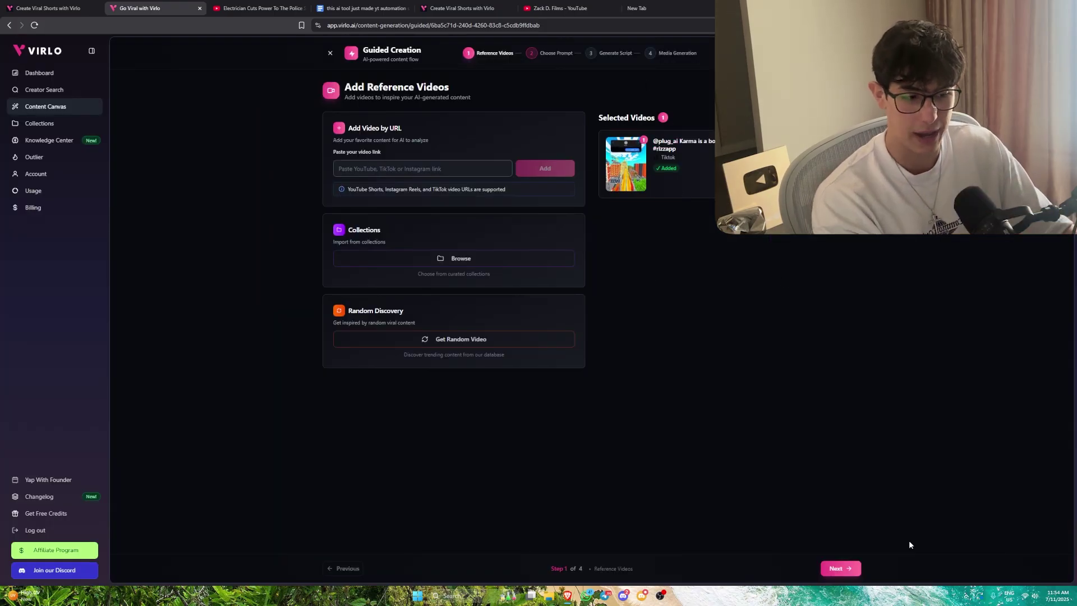
Step: Advance to the content type step and pick Chat Message Story
{"action": "left_click", "coordinate": [840, 568]}
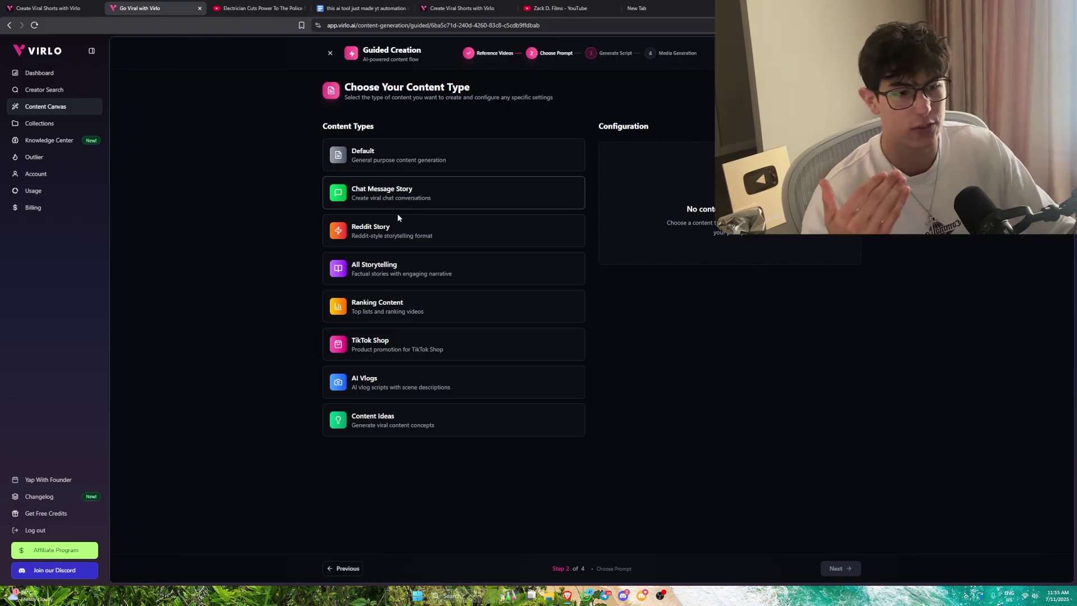
{"action": "left_click", "coordinate": [401, 195]}
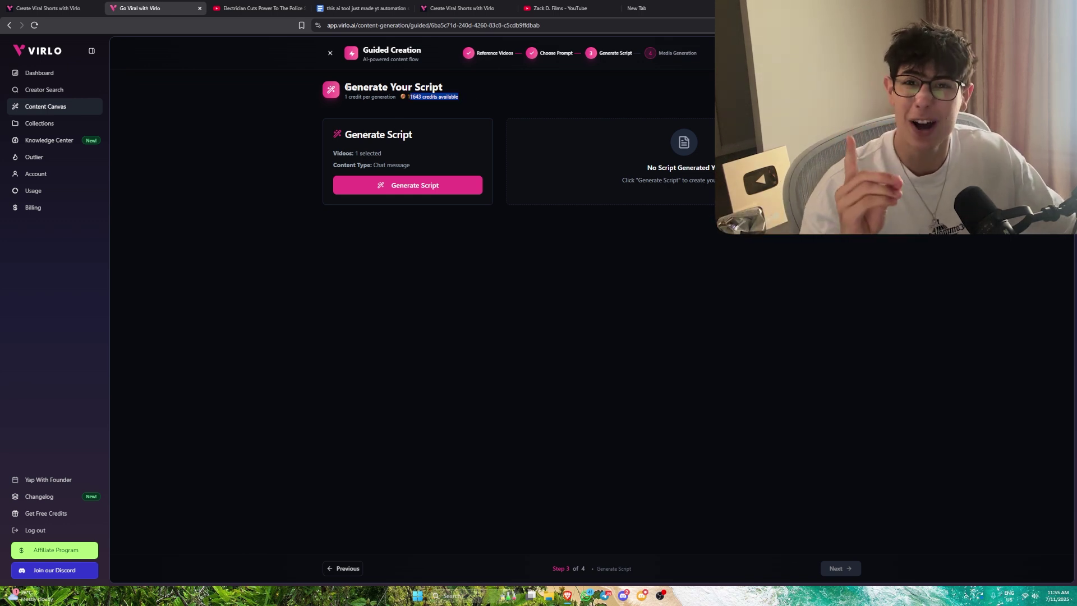
Step: Generate and review the 'Ex Betrays Girl During Mom's Coma Crisis' script, then continue to Media Generation
{"action": "left_click", "coordinate": [413, 190]}
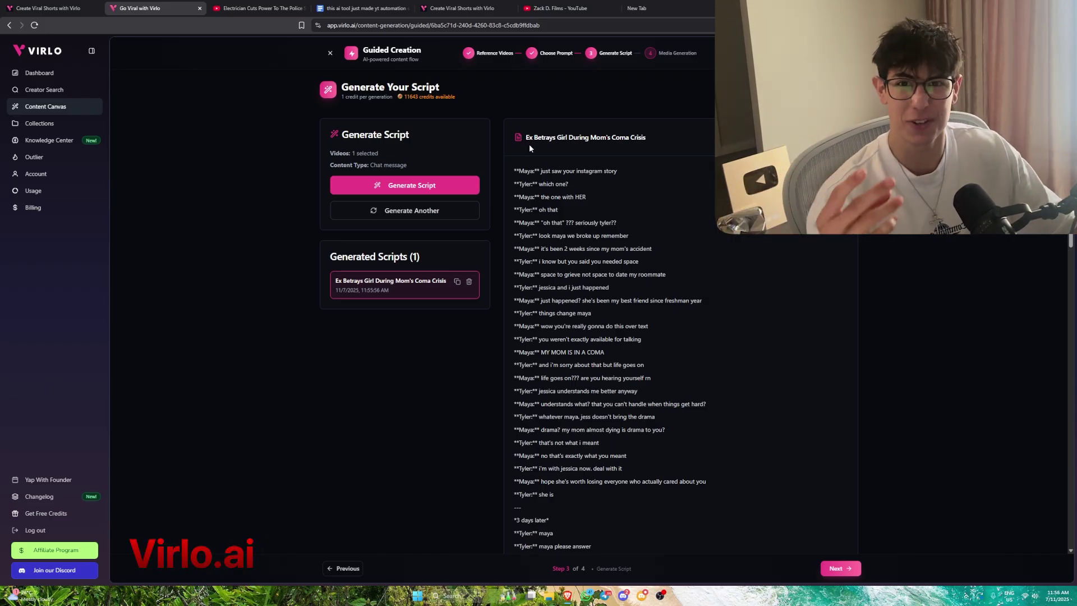
{"action": "left_click_drag", "start_coordinate": [524, 139], "coordinate": [672, 140]}
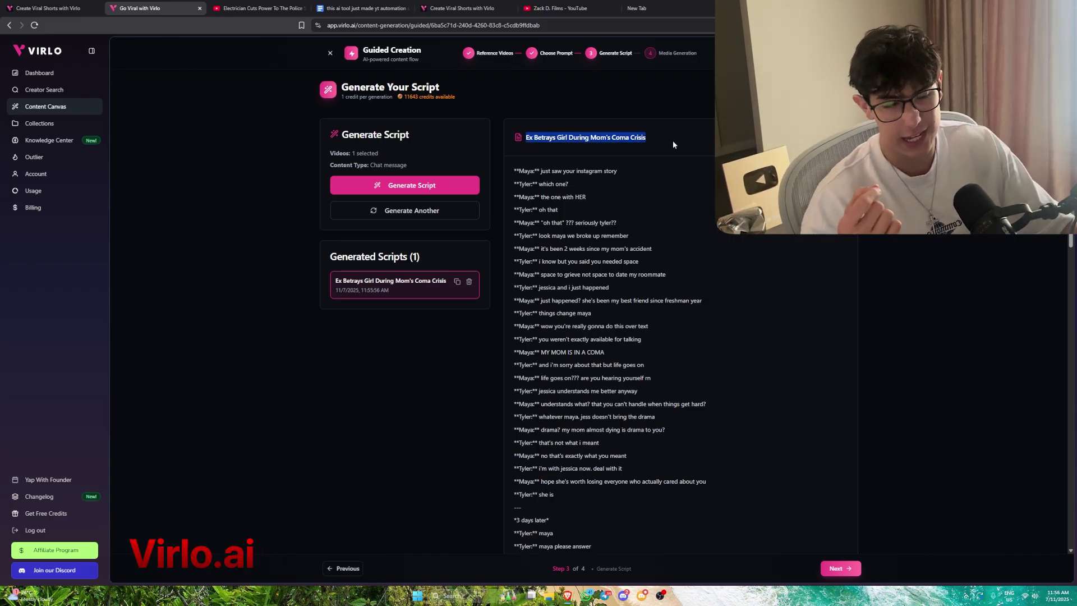
{"action": "left_click", "coordinate": [664, 143]}
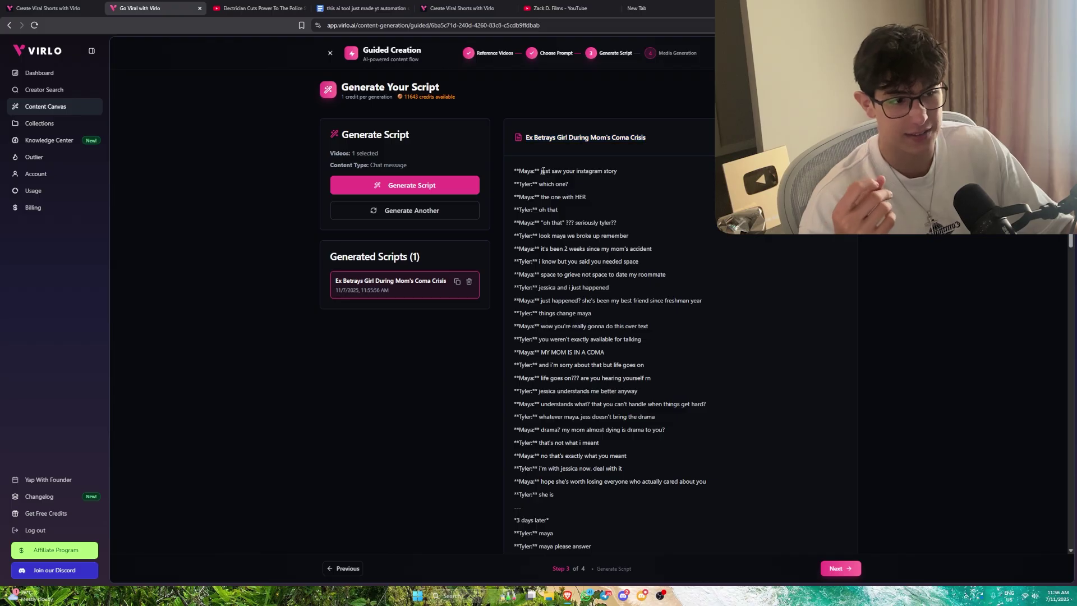
{"action": "left_click_drag", "start_coordinate": [517, 170], "coordinate": [636, 171]}
{"action": "left_click", "coordinate": [528, 184]}
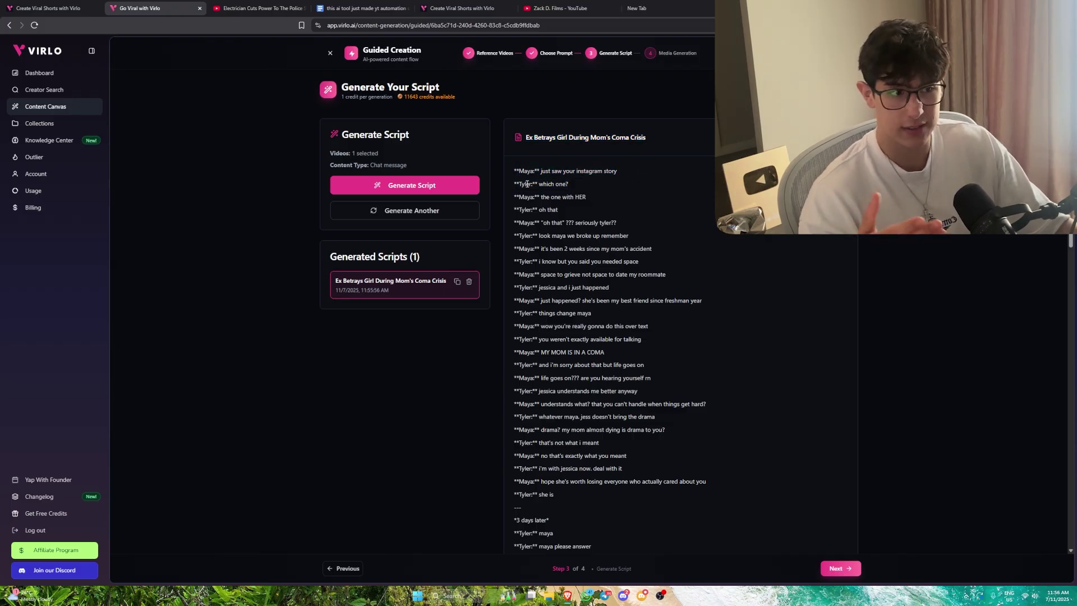
{"action": "double_click", "coordinate": [544, 184]}
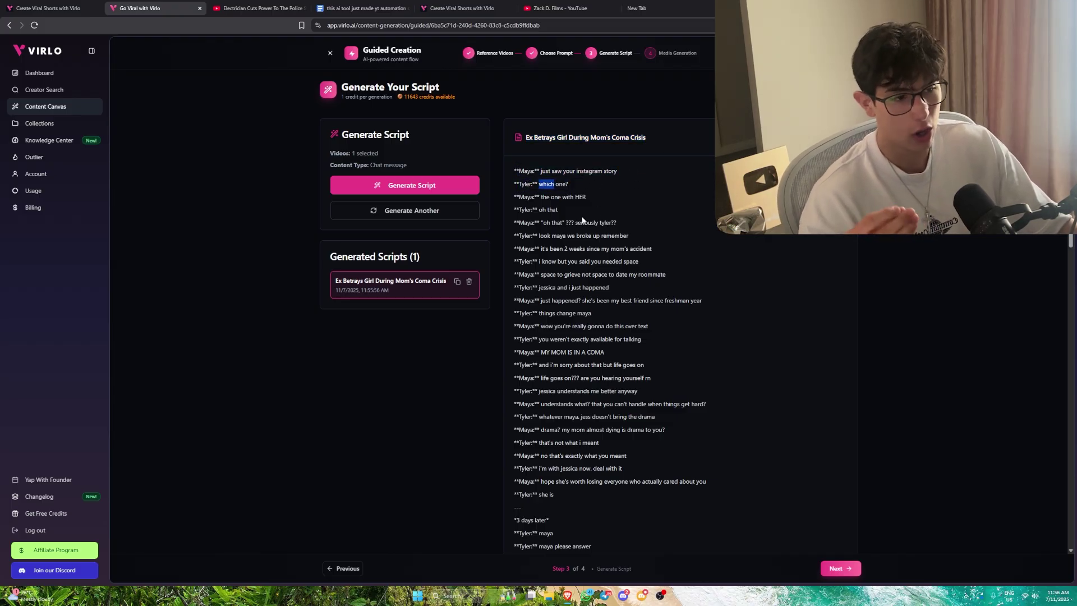
{"action": "scroll", "coordinate": [595, 223], "scroll_direction": "down", "scroll_amount": 2}
{"action": "scroll", "coordinate": [599, 212], "scroll_direction": "up", "scroll_amount": 2}
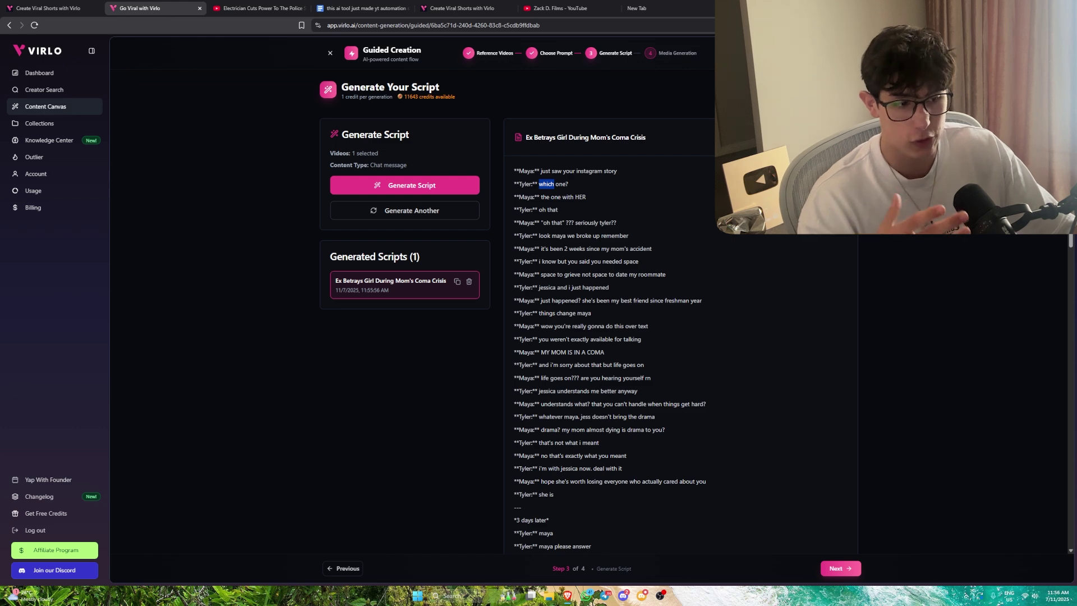
{"action": "scroll", "coordinate": [833, 299], "scroll_direction": "down", "scroll_amount": 20}
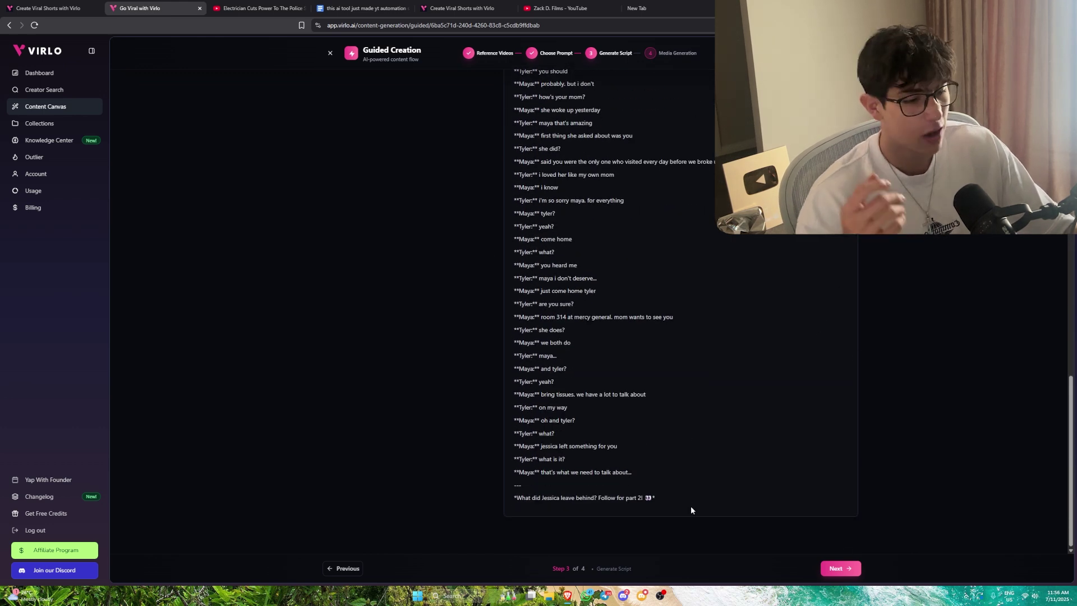
{"action": "left_click", "coordinate": [842, 568]}
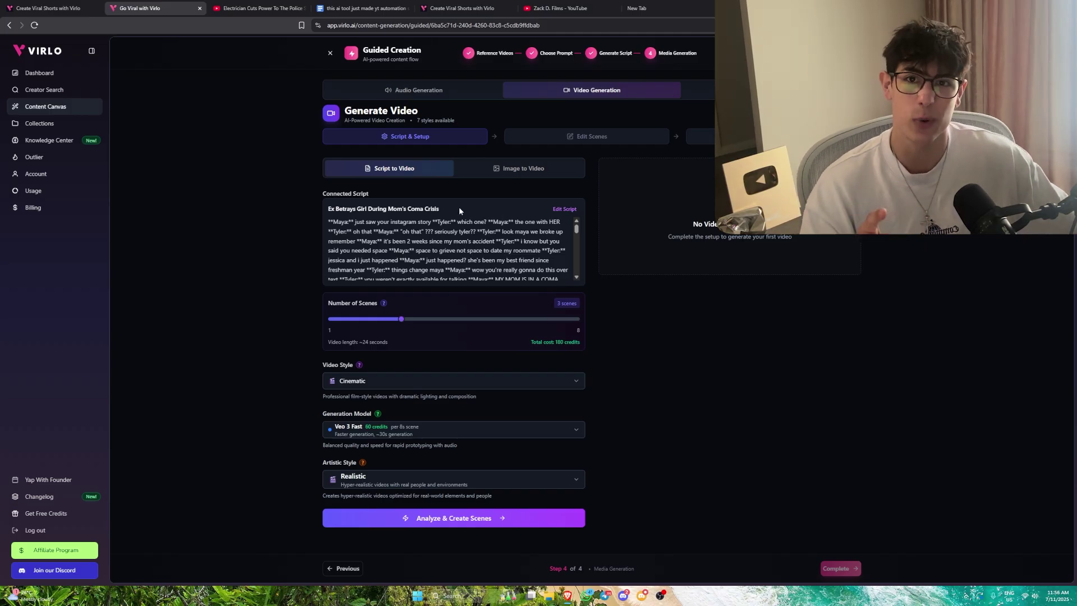
Step: Keep Realistic artistic style and Cinematic video style, and reduce the scene count to 2
{"action": "left_click", "coordinate": [402, 481]}
{"action": "left_click", "coordinate": [302, 463]}
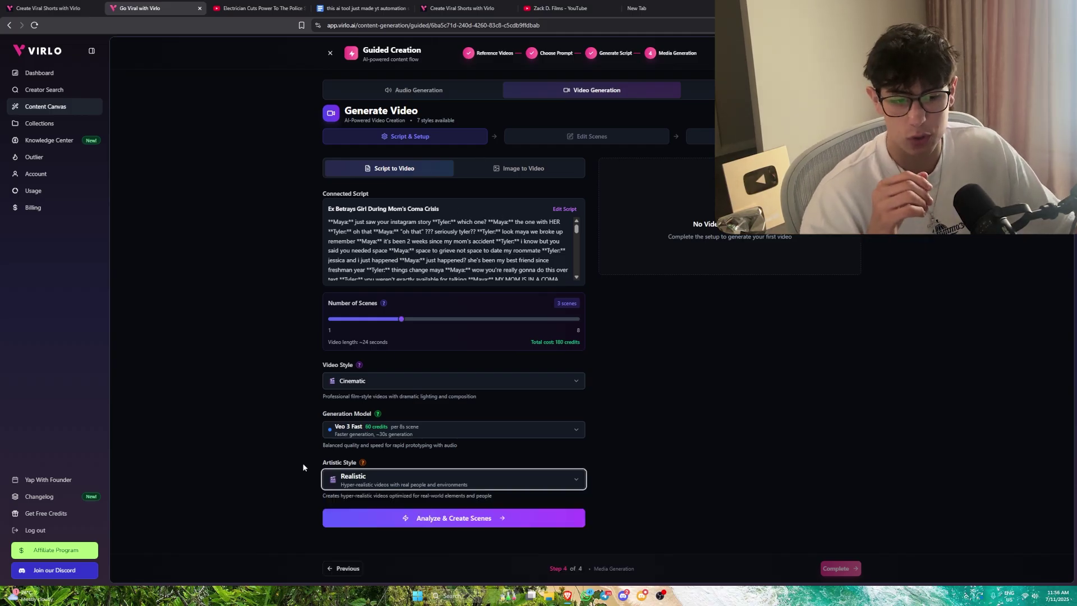
{"action": "left_click", "coordinate": [329, 464]}
{"action": "left_click", "coordinate": [303, 460]}
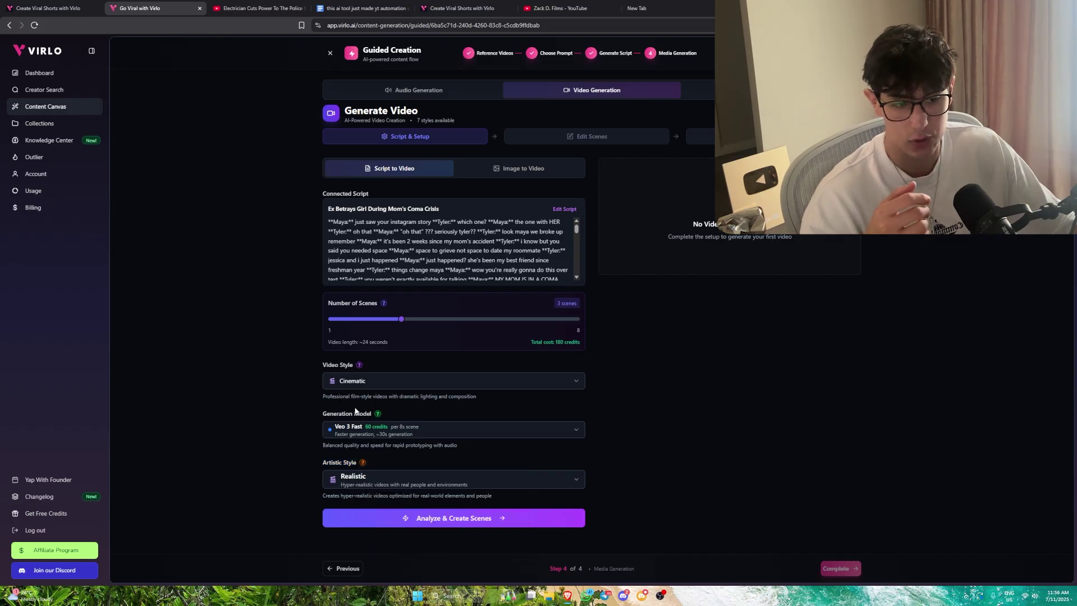
{"action": "left_click", "coordinate": [359, 384]}
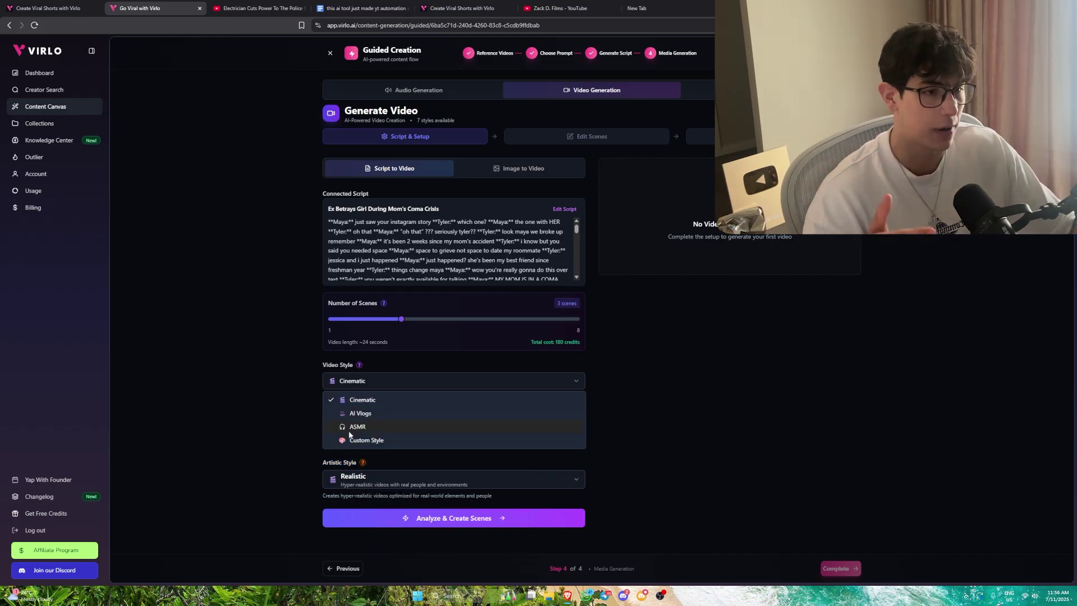
{"action": "left_click", "coordinate": [600, 183]}
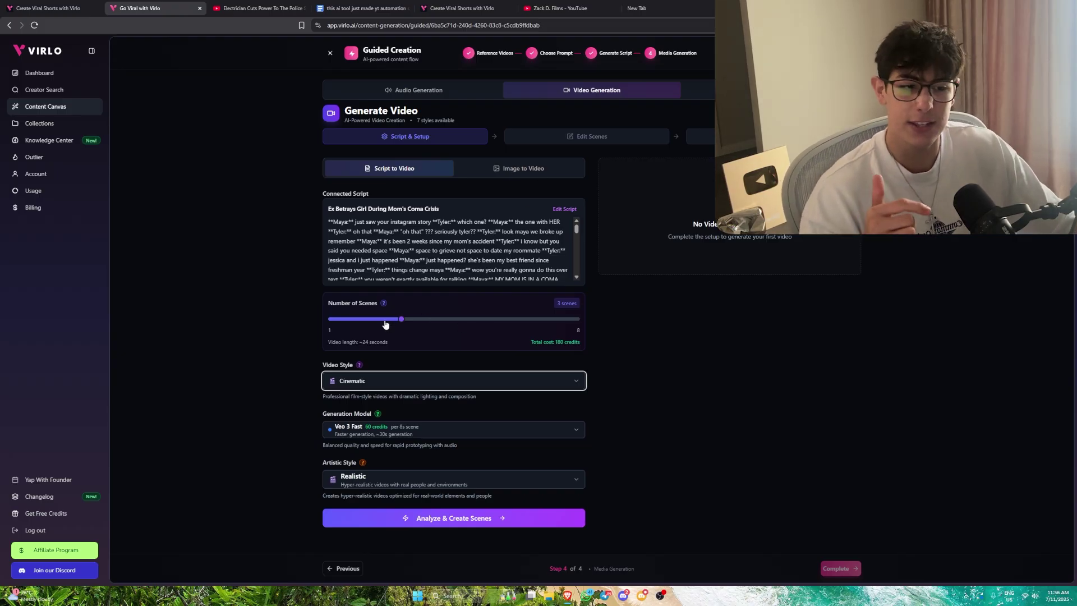
{"action": "mouse_move", "coordinate": [385, 324]}
{"action": "left_mouse_down"}
{"action": "mouse_move", "coordinate": [365, 321]}
{"action": "mouse_move", "coordinate": [581, 321]}
{"action": "mouse_move", "coordinate": [307, 322]}
{"action": "mouse_move", "coordinate": [379, 324]}
{"action": "left_mouse_up"}
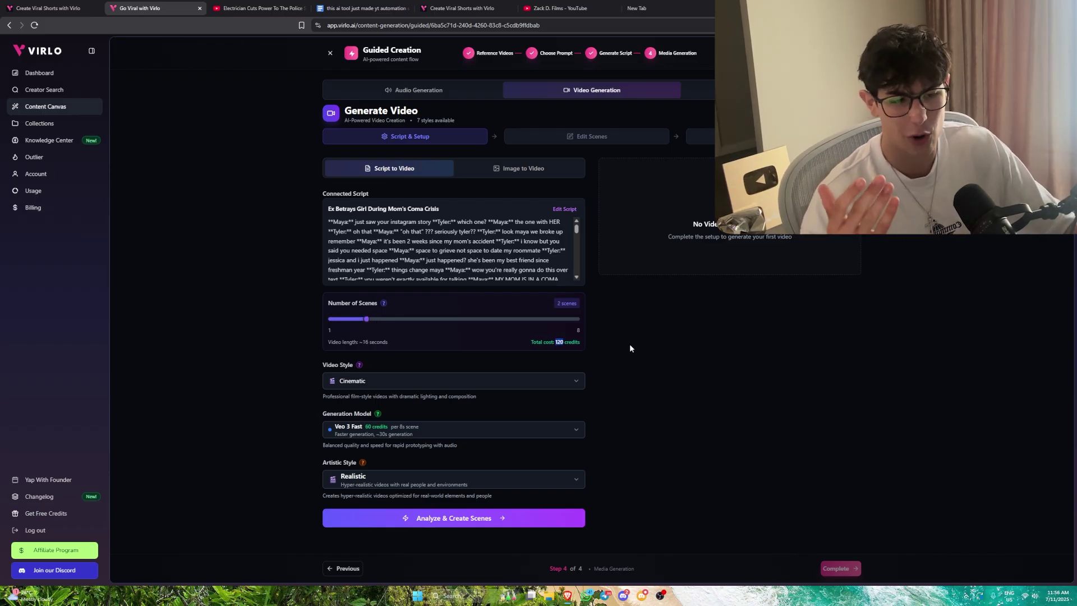
Step: Confirm Veo 3 Fast and Realistic, then analyze the script into two scenes
{"action": "left_click", "coordinate": [493, 428]}
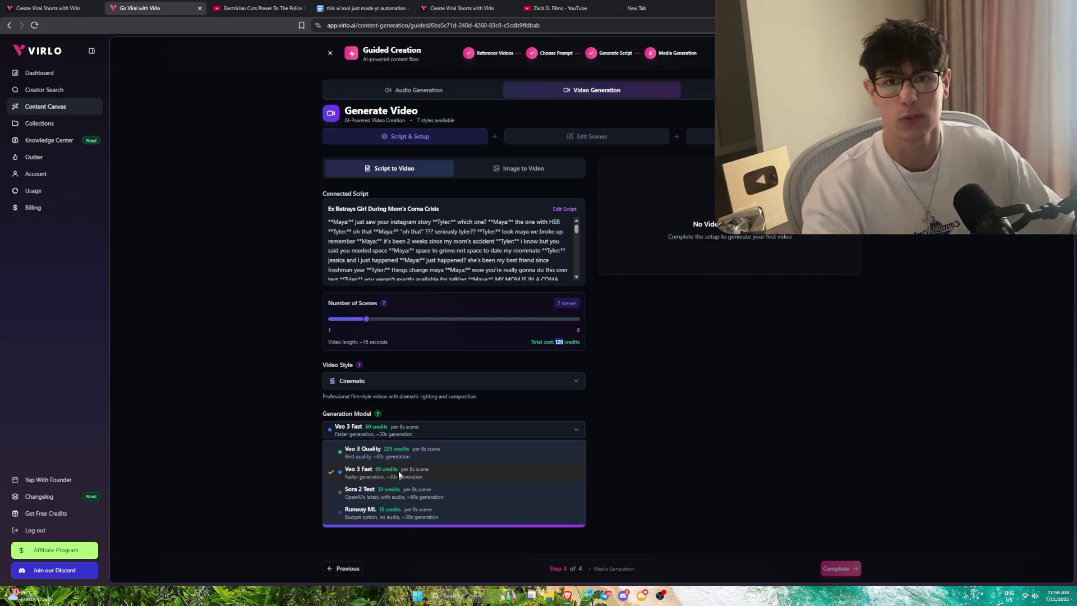
{"action": "left_click", "coordinate": [273, 436]}
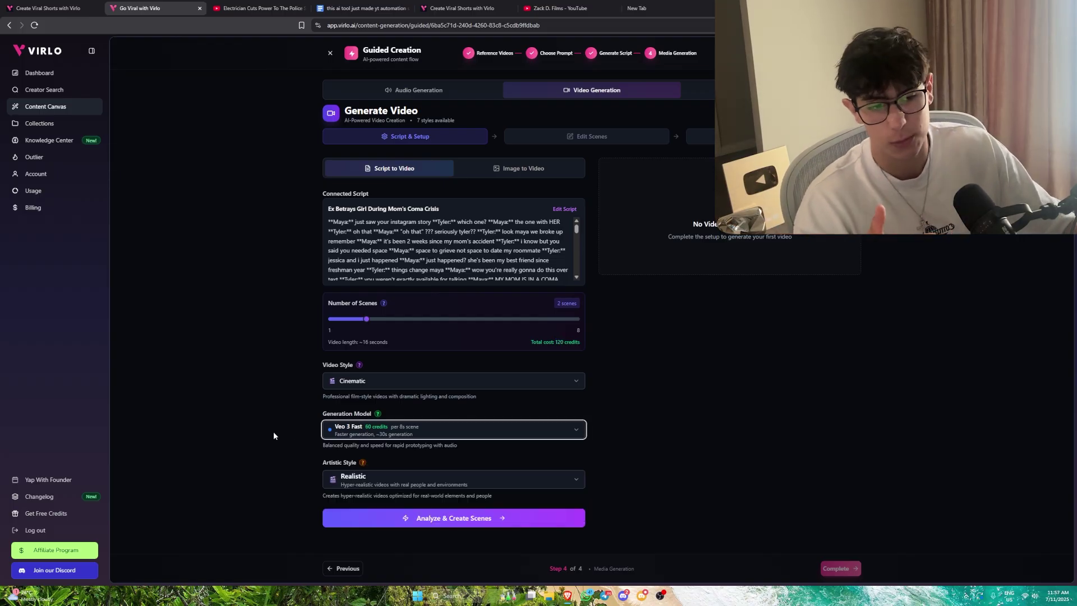
{"action": "left_click", "coordinate": [420, 477]}
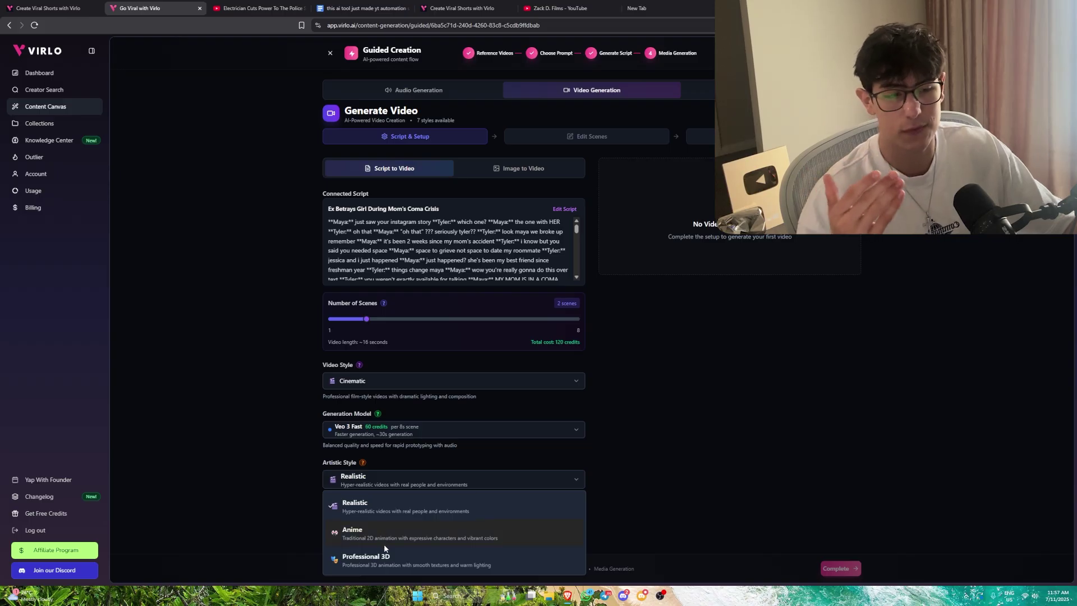
{"action": "key", "text": "ctrl+6"}
{"action": "key", "text": "ctrl+2"}
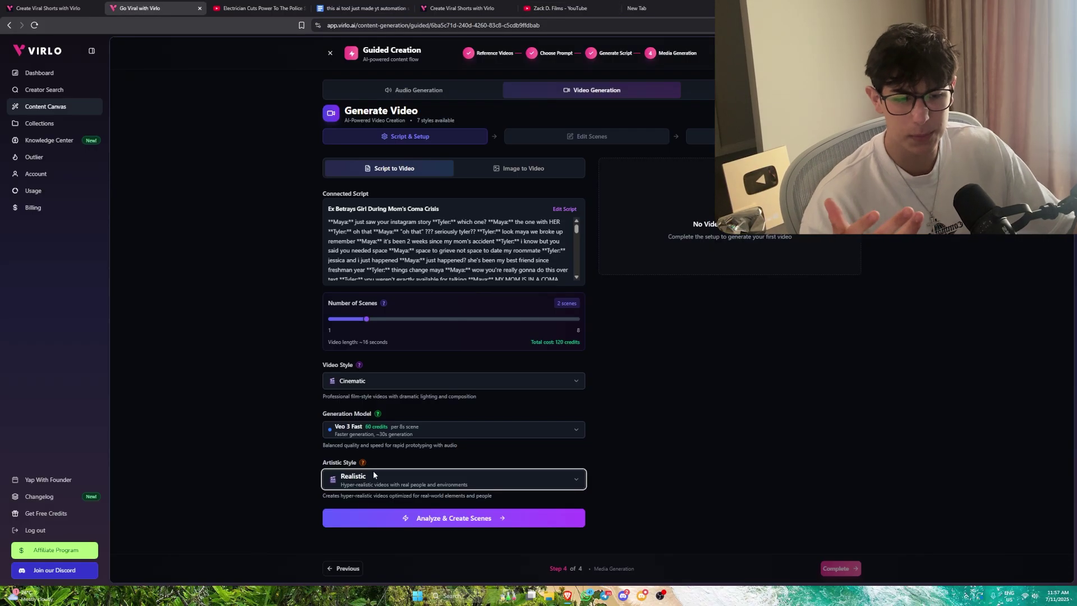
{"action": "left_click", "coordinate": [372, 471]}
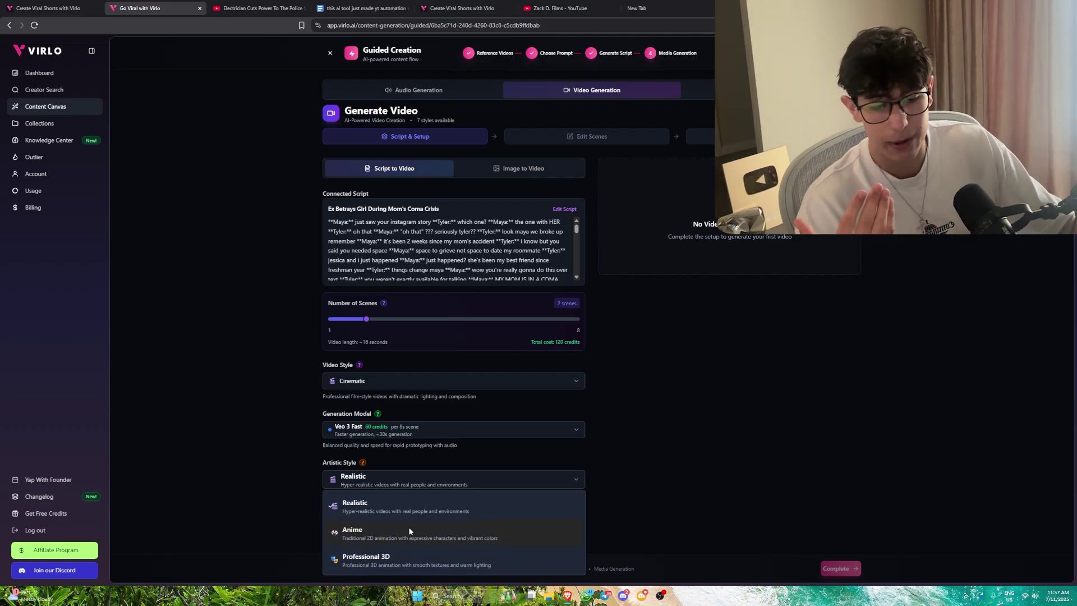
{"action": "left_click", "coordinate": [364, 508]}
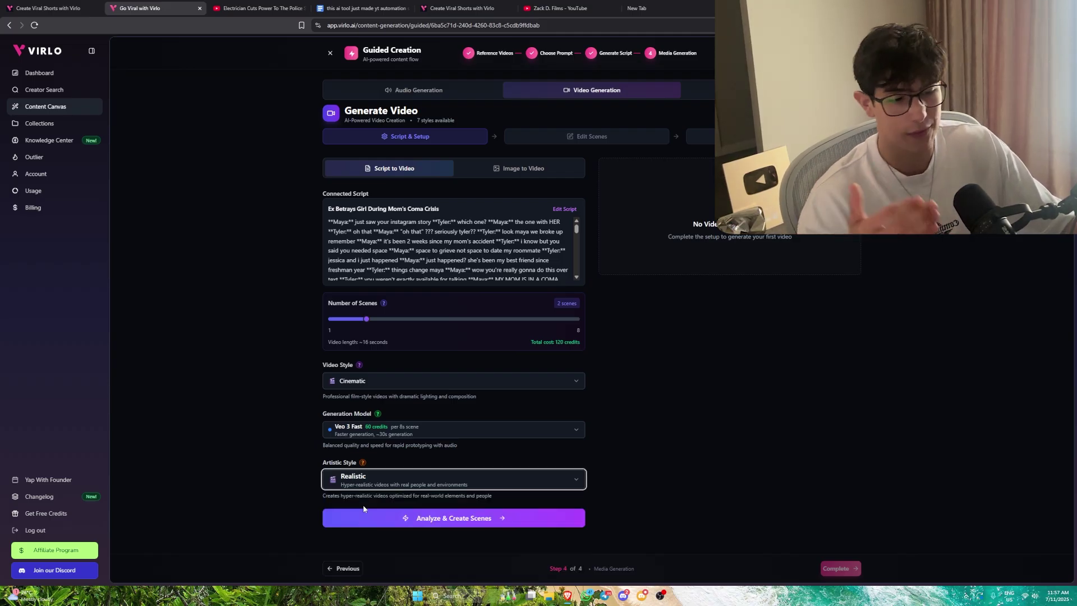
{"action": "left_click", "coordinate": [456, 516]}
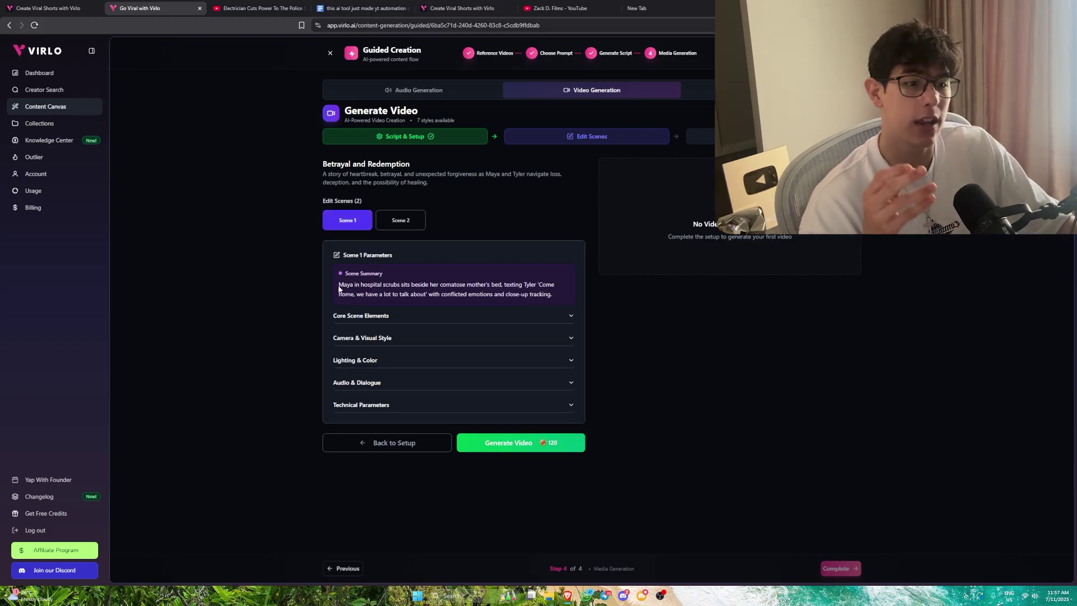
Step: Generate the two-scene hospital video for 120 credits, then switch to the Virlo dashboard tab
{"action": "left_click_drag", "start_coordinate": [340, 289], "coordinate": [416, 285]}
{"action": "left_click", "coordinate": [452, 288]}
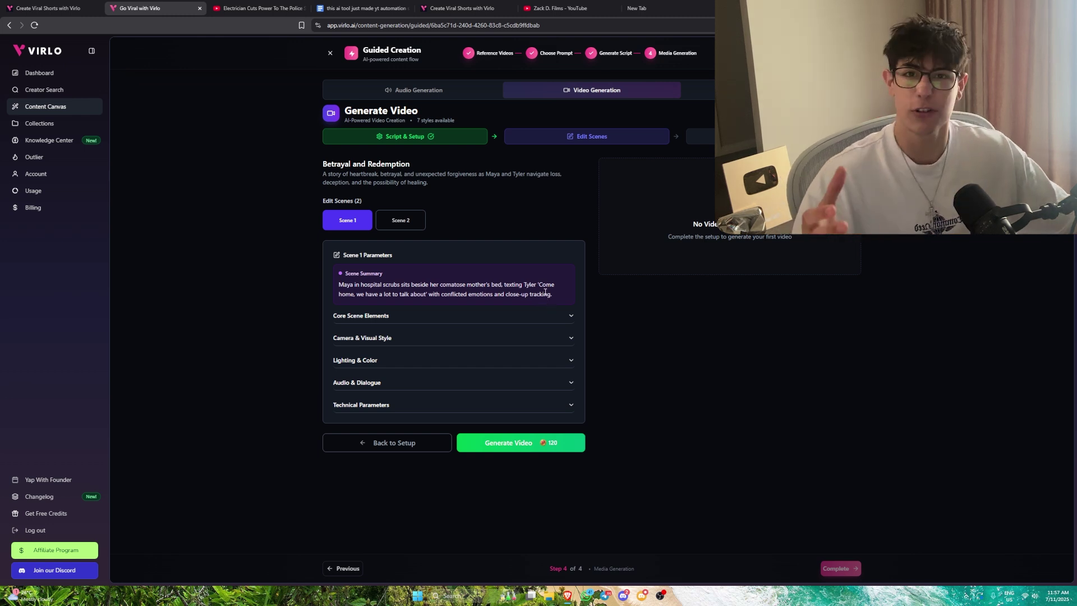
{"action": "left_click", "coordinate": [564, 444]}
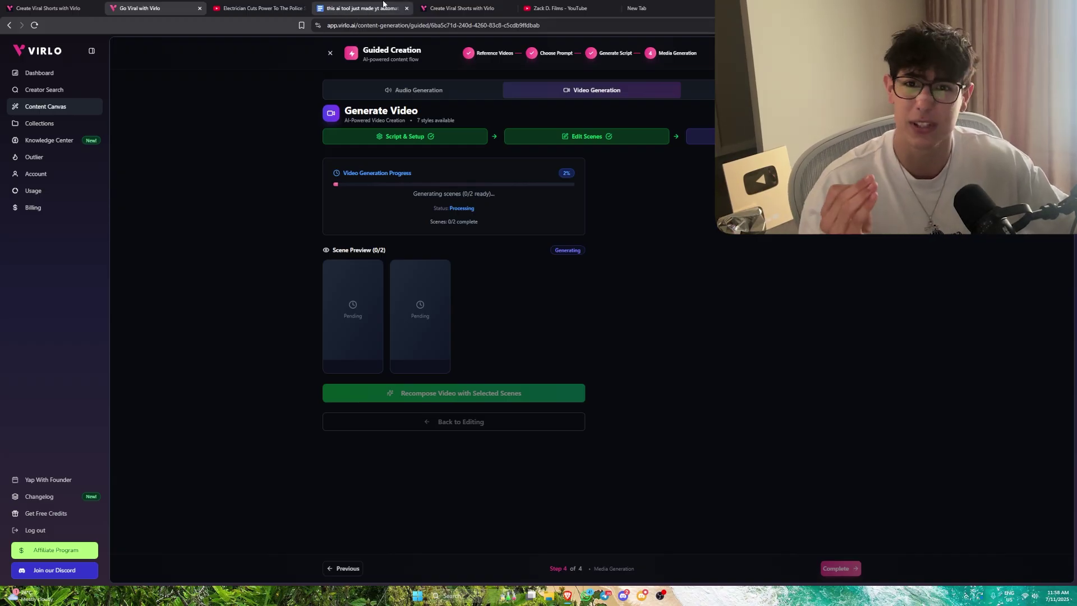
{"action": "left_click", "coordinate": [48, 8]}
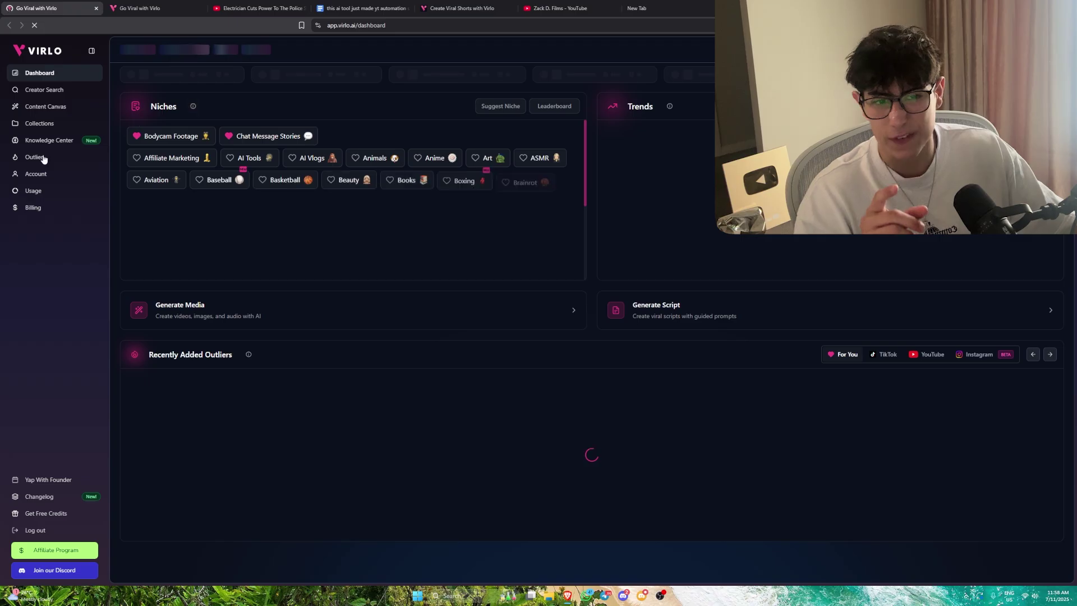
{"action": "left_click", "coordinate": [141, 7]}
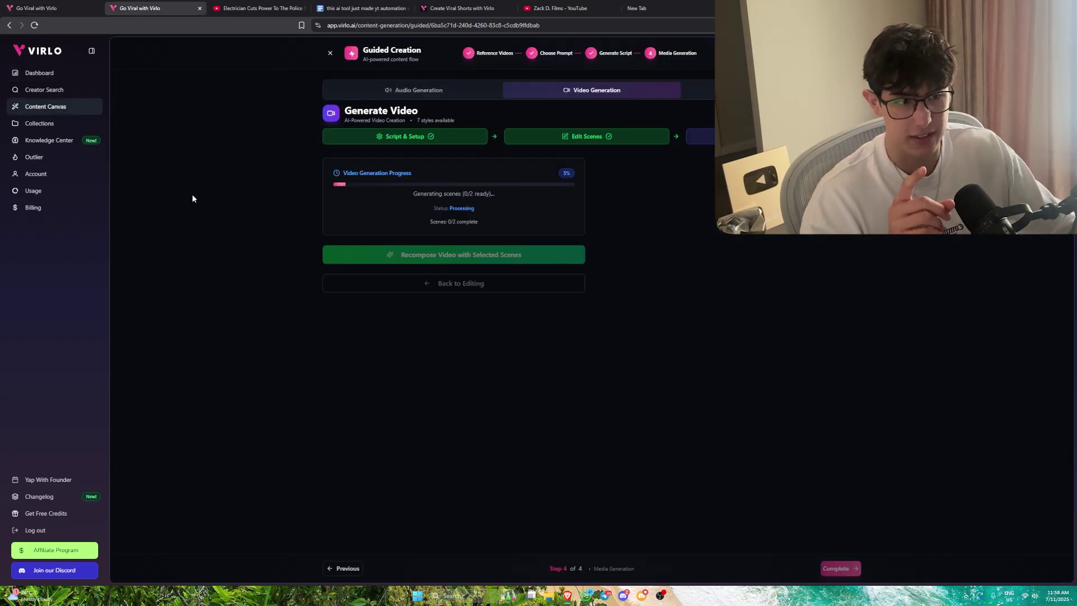
{"action": "left_click", "coordinate": [65, 4]}
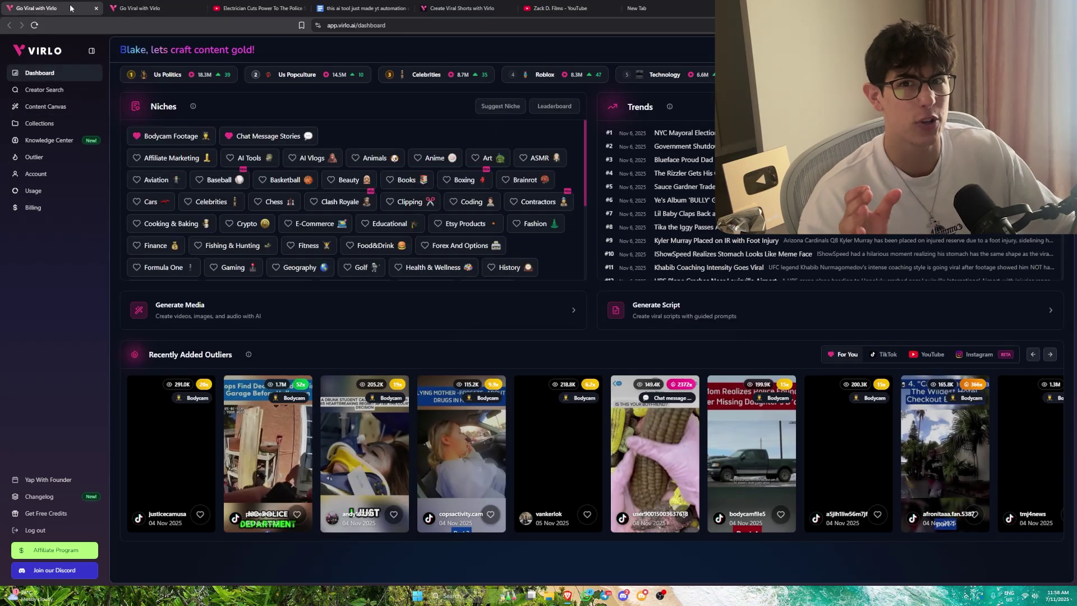
{"action": "left_click", "coordinate": [35, 158]}
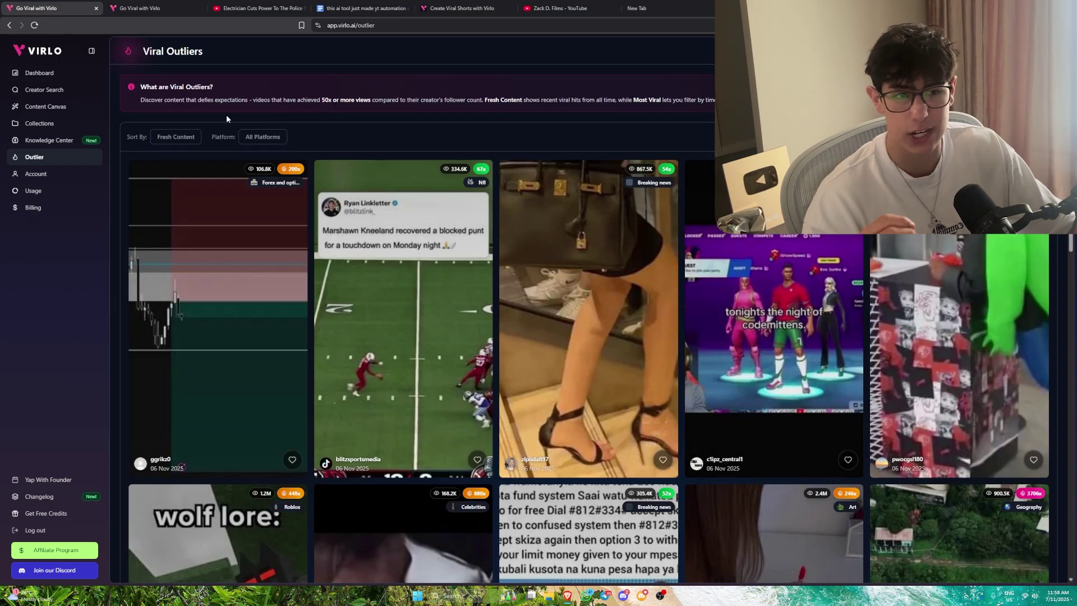
{"action": "left_click", "coordinate": [183, 141]}
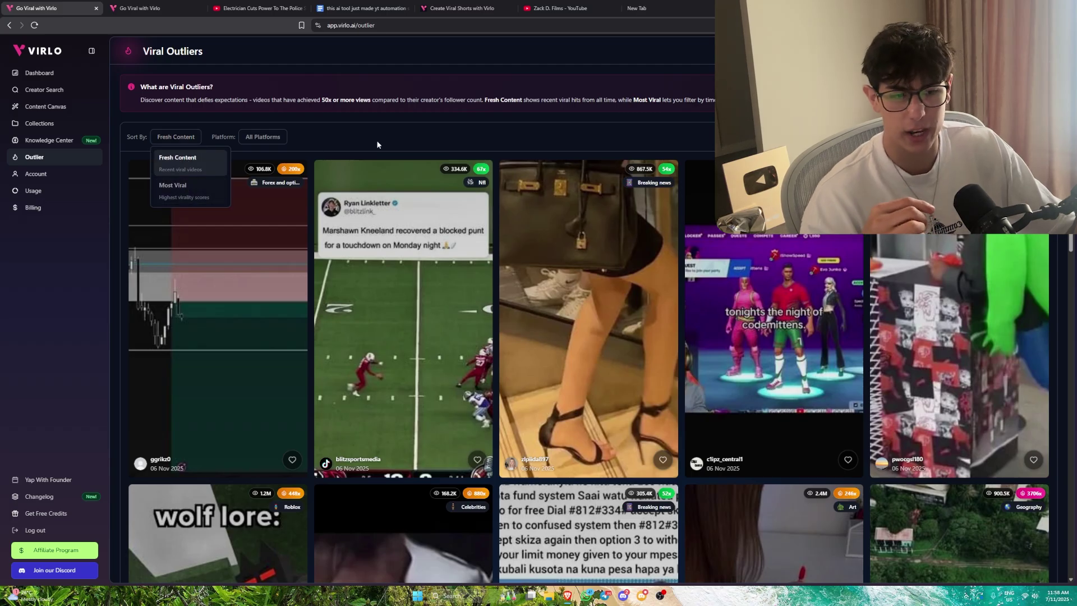
{"action": "left_click", "coordinate": [546, 256]}
{"action": "scroll", "coordinate": [564, 282], "scroll_direction": "down", "scroll_amount": 2}
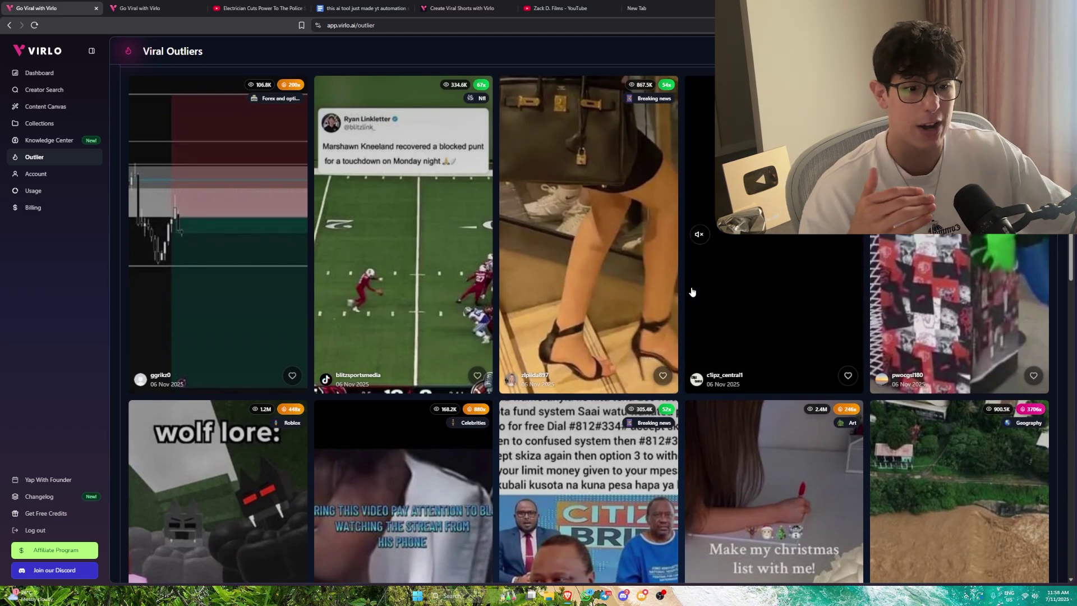
{"action": "scroll", "coordinate": [692, 297], "scroll_direction": "down", "scroll_amount": 3}
{"action": "scroll", "coordinate": [693, 299], "scroll_direction": "up", "scroll_amount": 5}
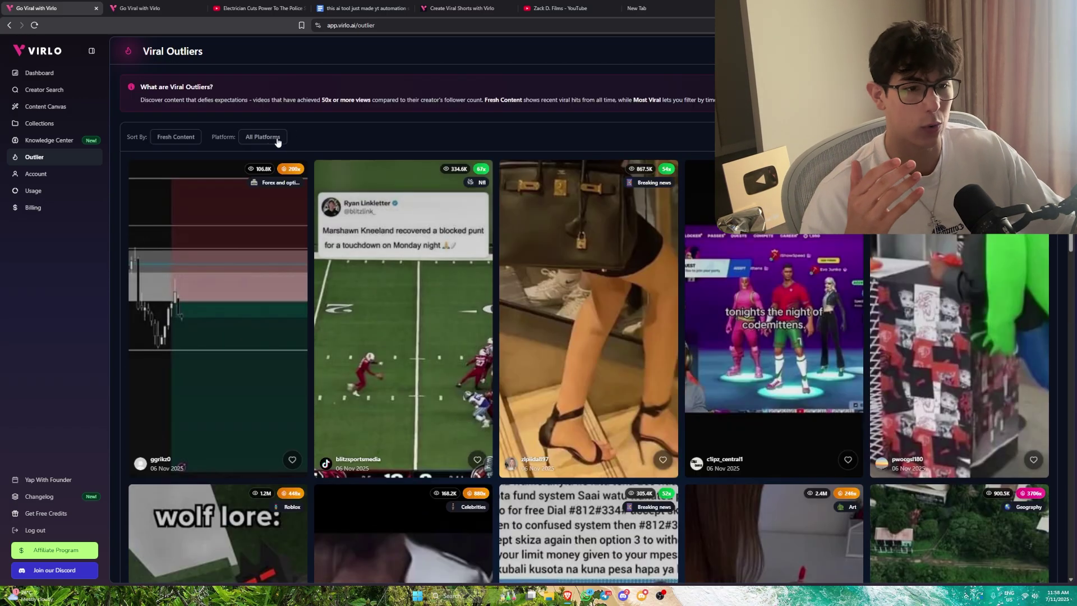
{"action": "left_click", "coordinate": [262, 137]}
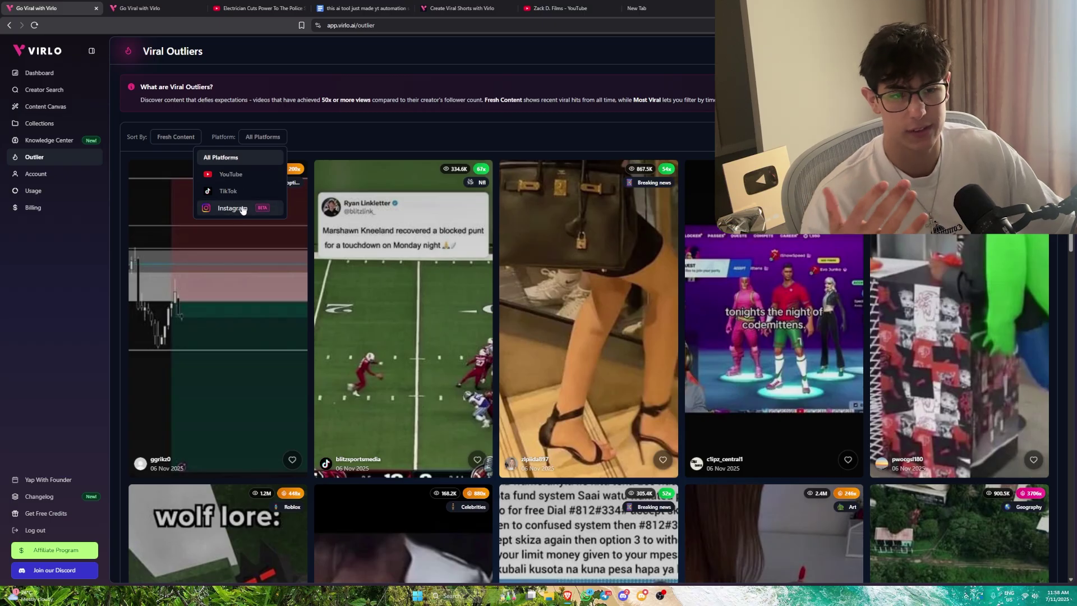
{"action": "left_click", "coordinate": [382, 129]}
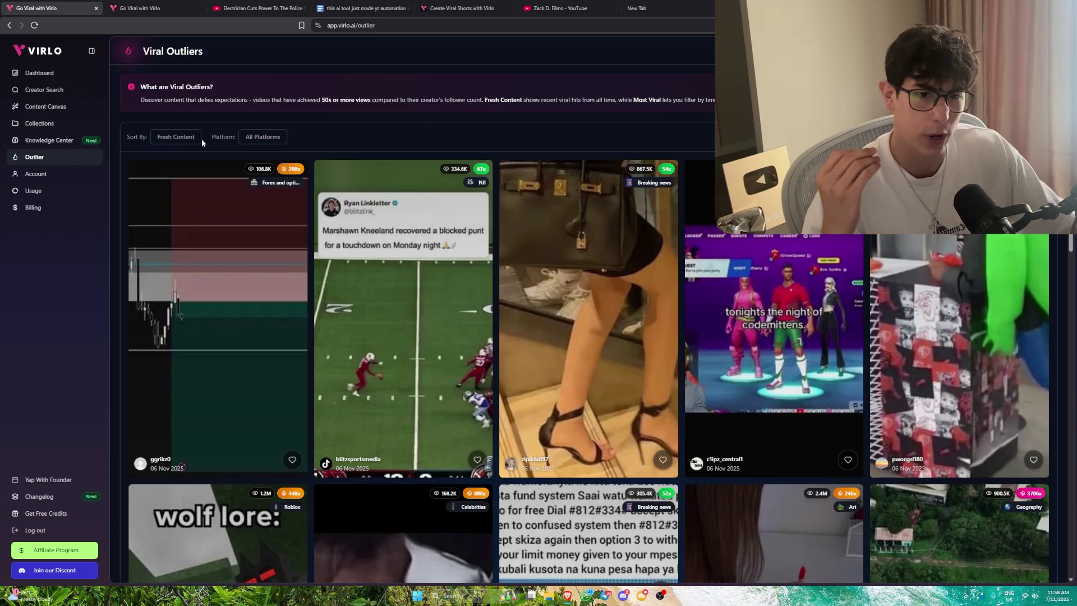
Step: Open the Accounts connections page from the sidebar and highlight its title
{"action": "left_click", "coordinate": [60, 178]}
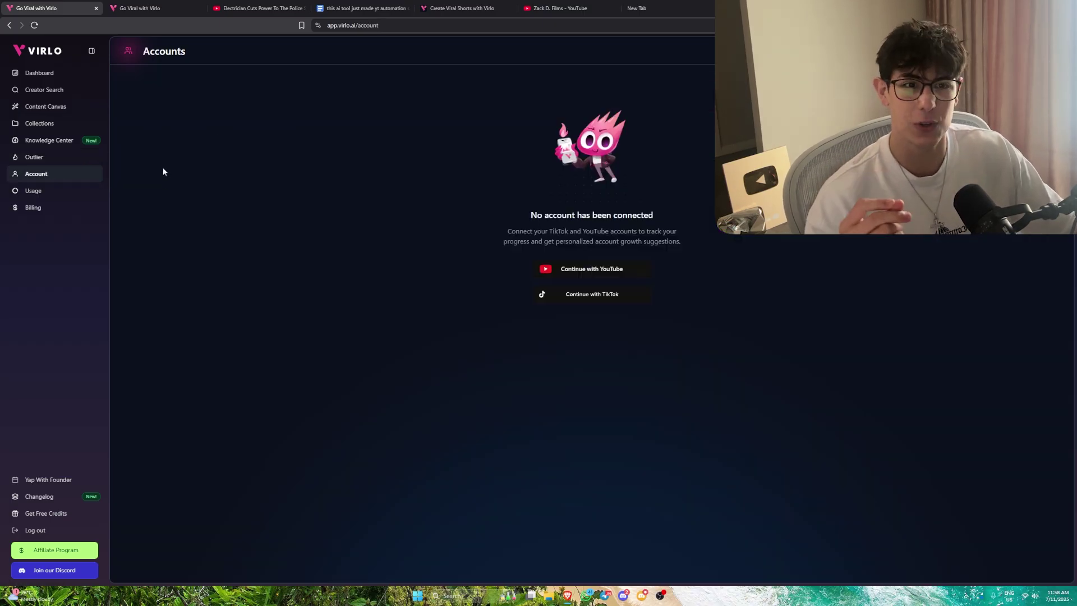
{"action": "left_click_drag", "start_coordinate": [144, 55], "coordinate": [177, 50]}
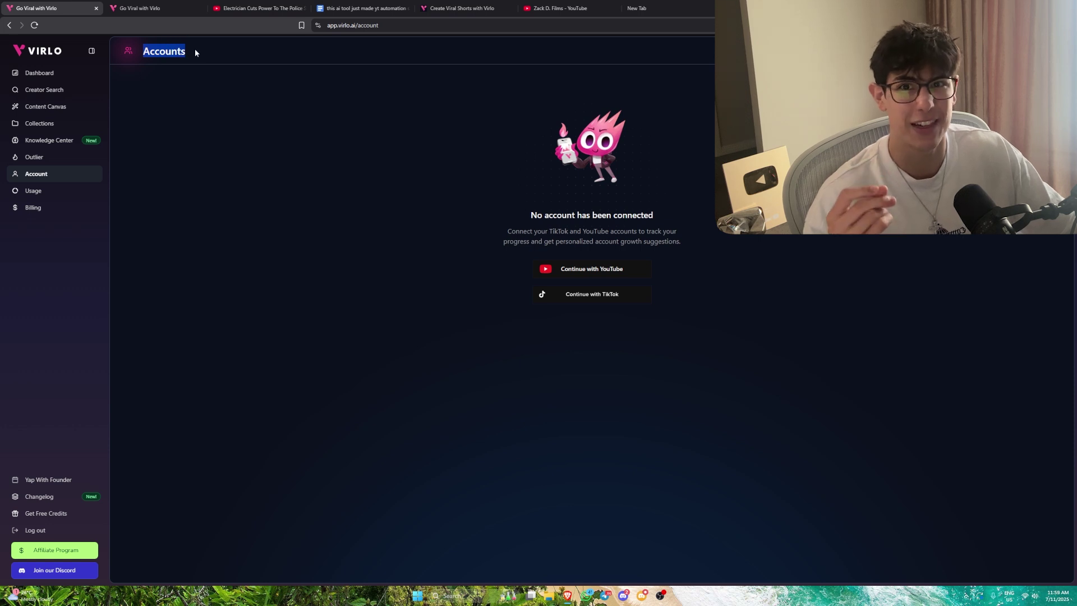
{"action": "left_click", "coordinate": [195, 53]}
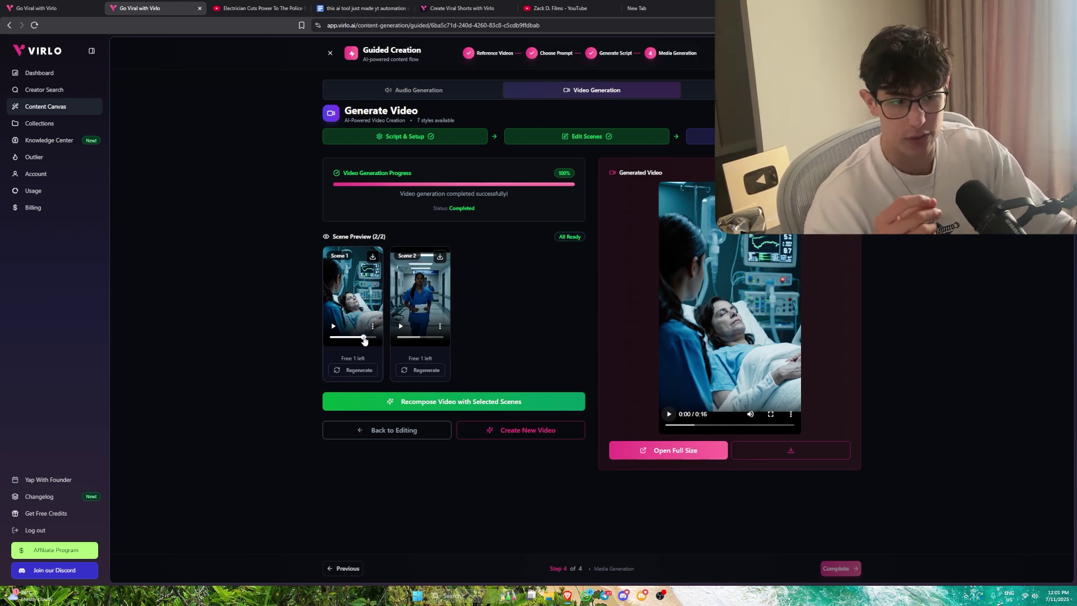
Step: Rewind the Scene 1 preview, then play and pause the finished generated video
{"action": "left_click_drag", "start_coordinate": [364, 340], "coordinate": [316, 339]}
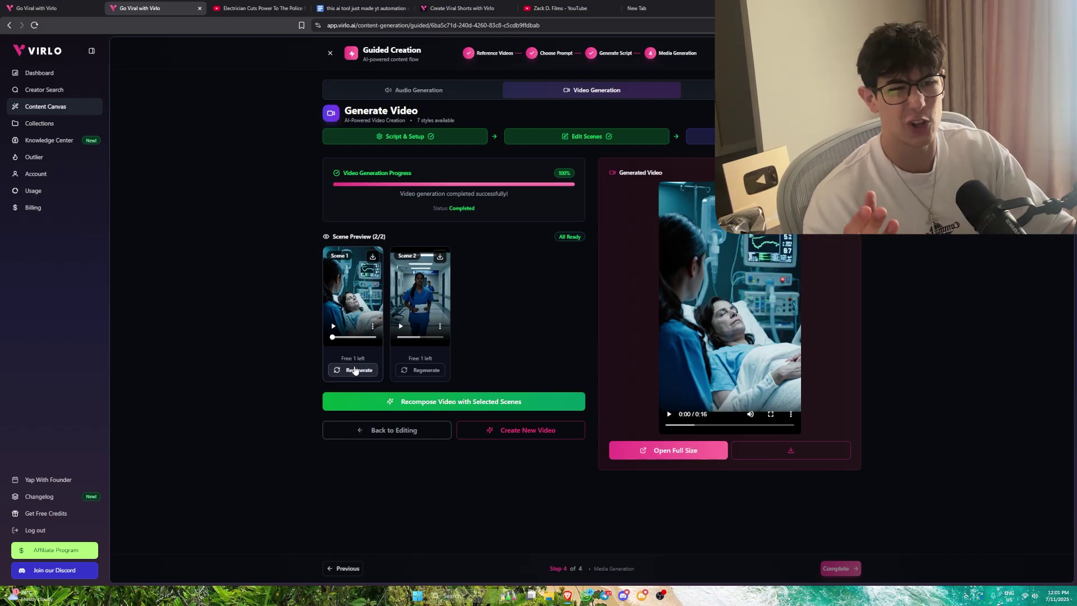
{"action": "mouse_move", "coordinate": [342, 360]}
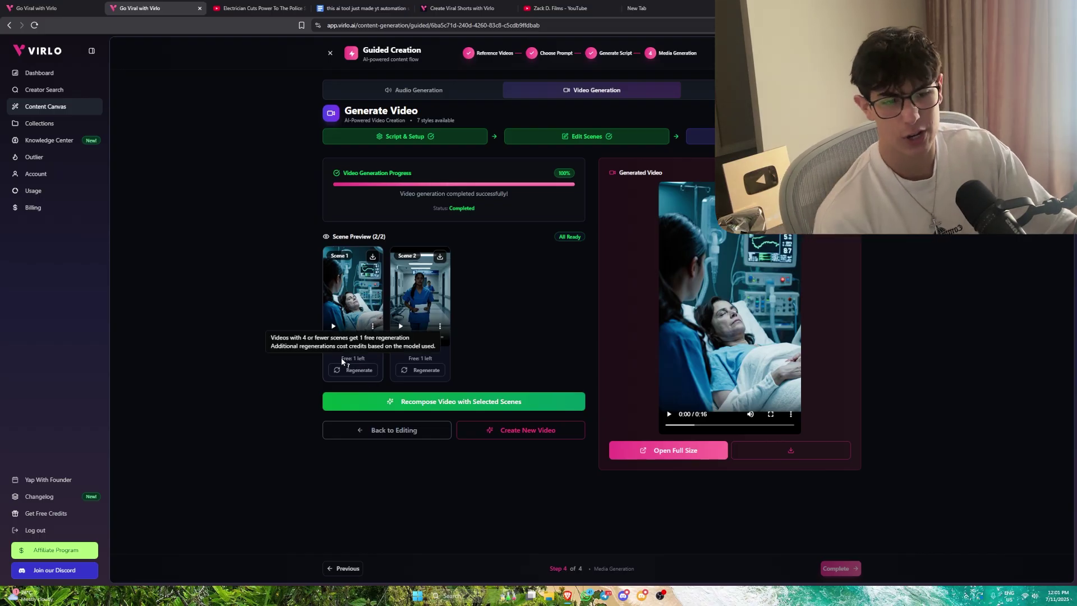
{"action": "left_click", "coordinate": [669, 415]}
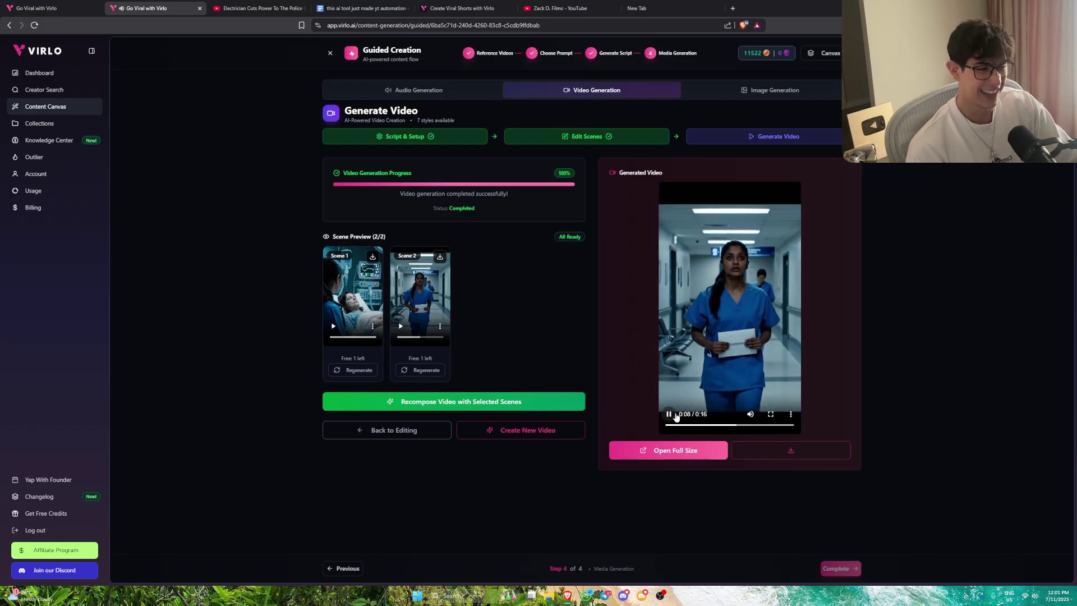
{"action": "left_click", "coordinate": [675, 414]}
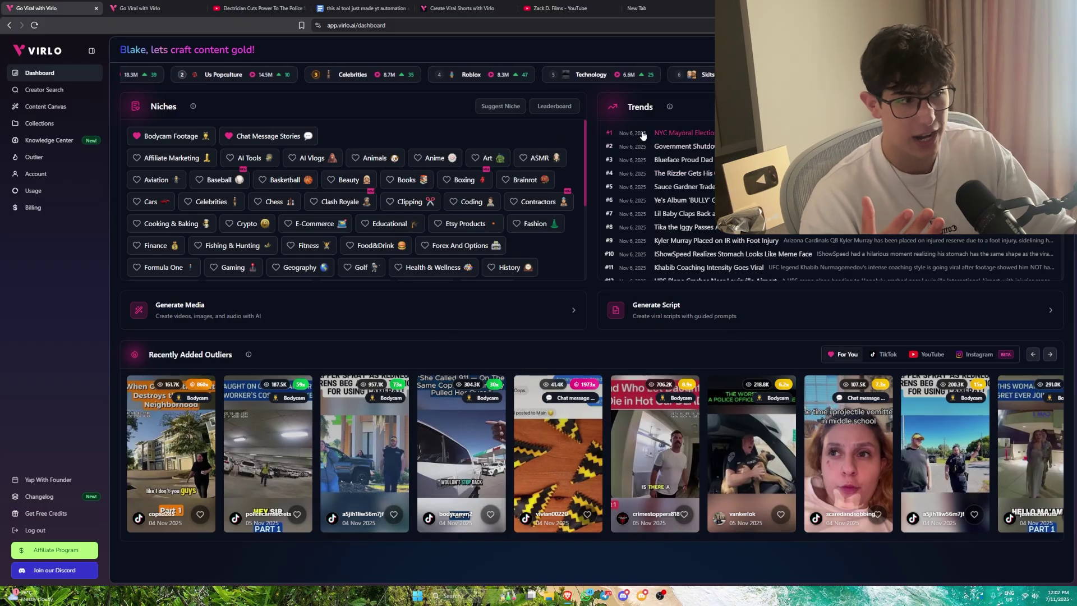
Step: Scroll through the Trends panel and open an outlier video in the viewer
{"action": "double_click", "coordinate": [630, 107]}
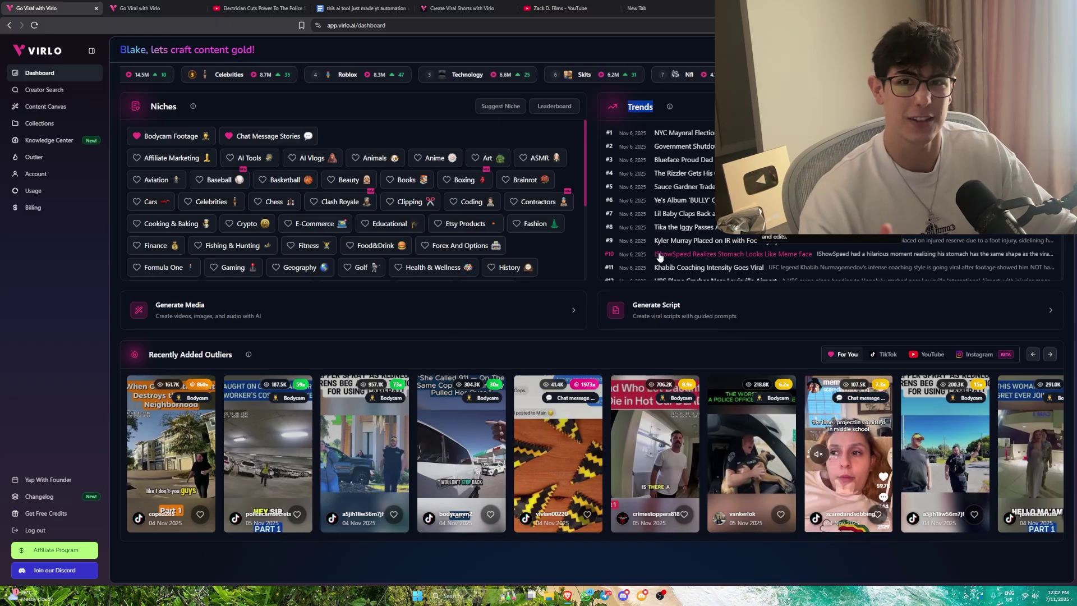
{"action": "scroll", "coordinate": [645, 224], "scroll_direction": "down", "scroll_amount": 1}
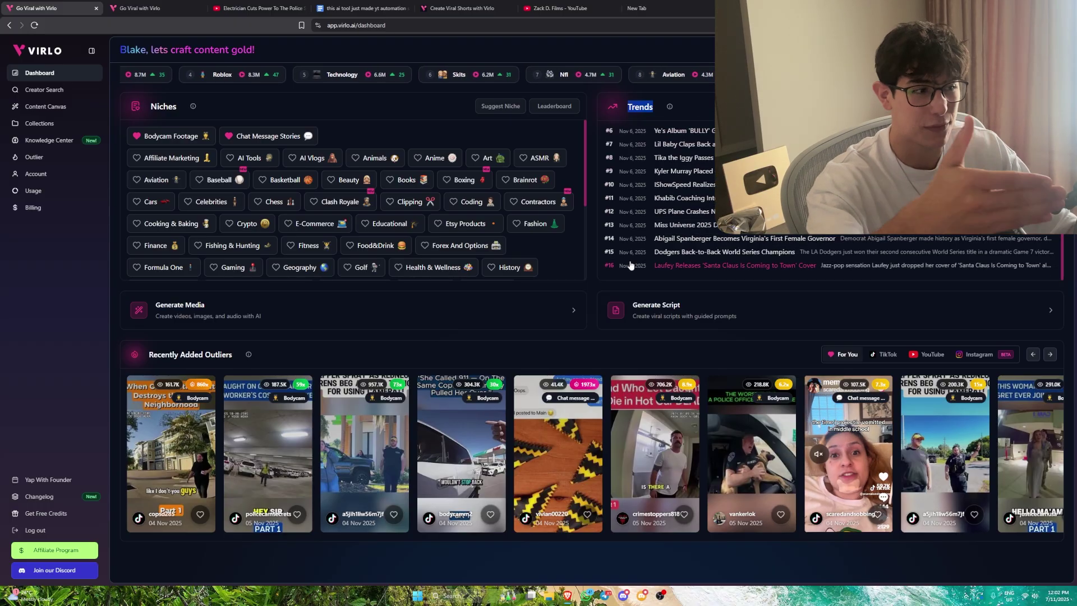
{"action": "left_click", "coordinate": [437, 460]}
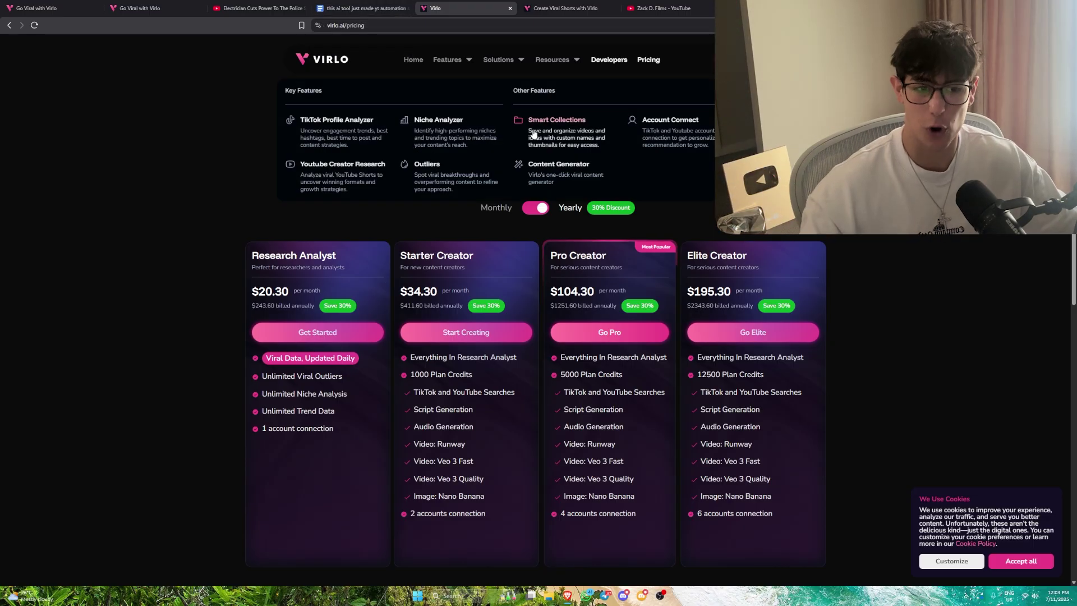
Step: Highlight the Elite Creator price and Research Analyst unlimited features, then return to Google Docs
{"action": "scroll", "coordinate": [510, 145], "scroll_direction": "down", "scroll_amount": 2}
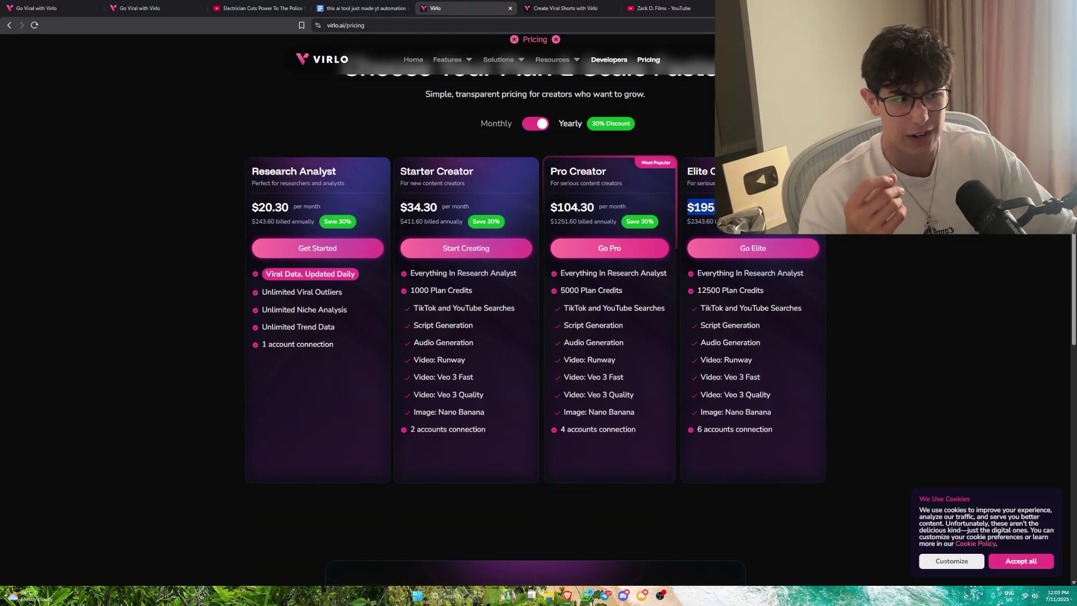
{"action": "left_click_drag", "start_coordinate": [686, 207], "coordinate": [762, 235]}
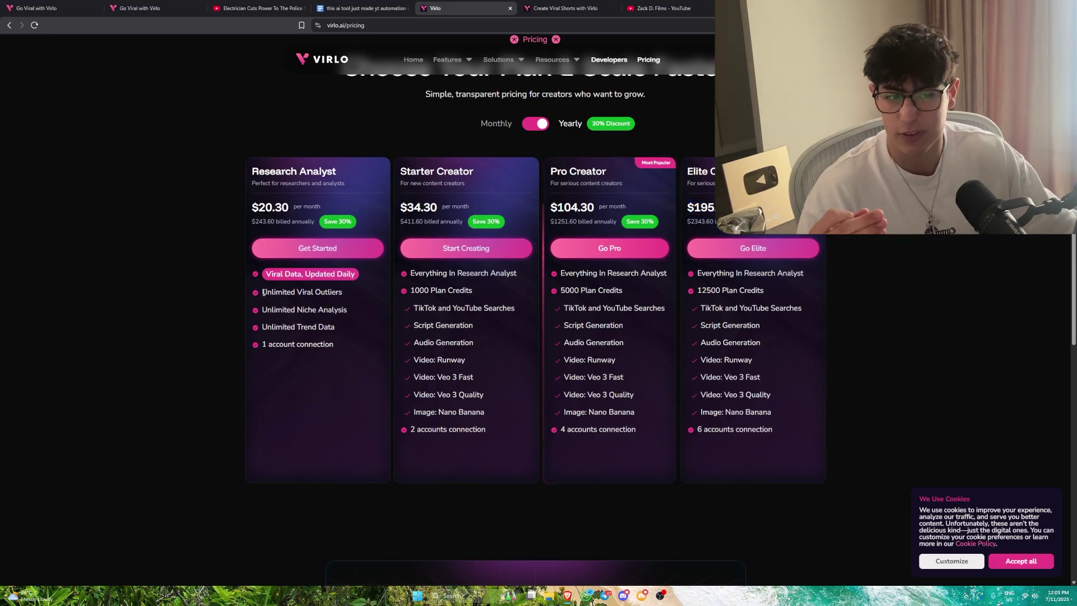
{"action": "left_click_drag", "start_coordinate": [247, 293], "coordinate": [365, 312]}
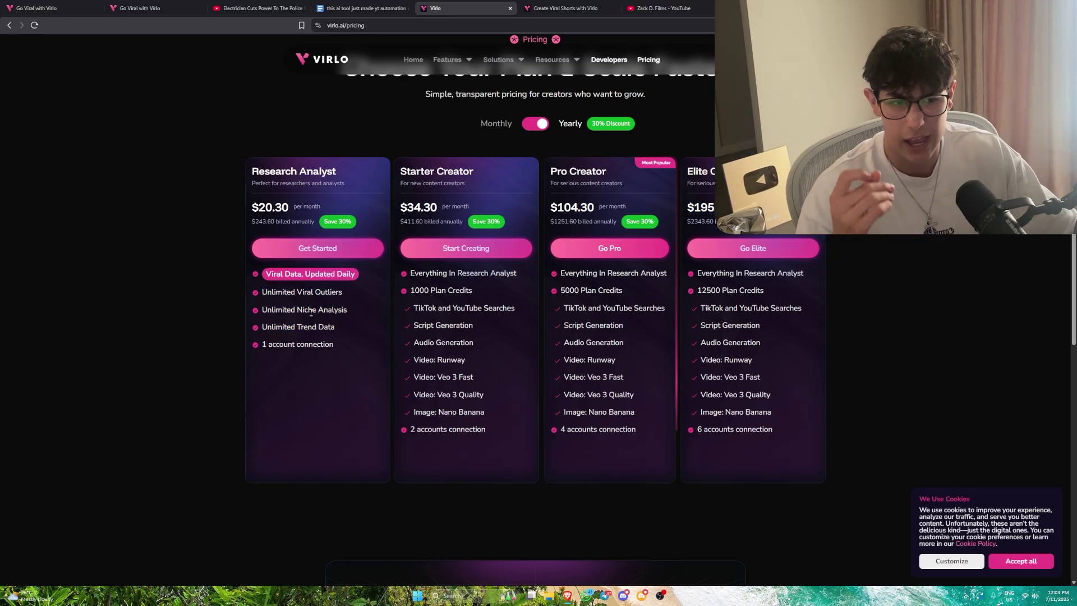
{"action": "left_click_drag", "start_coordinate": [296, 327], "coordinate": [336, 327]}
{"action": "left_click", "coordinate": [339, 324]}
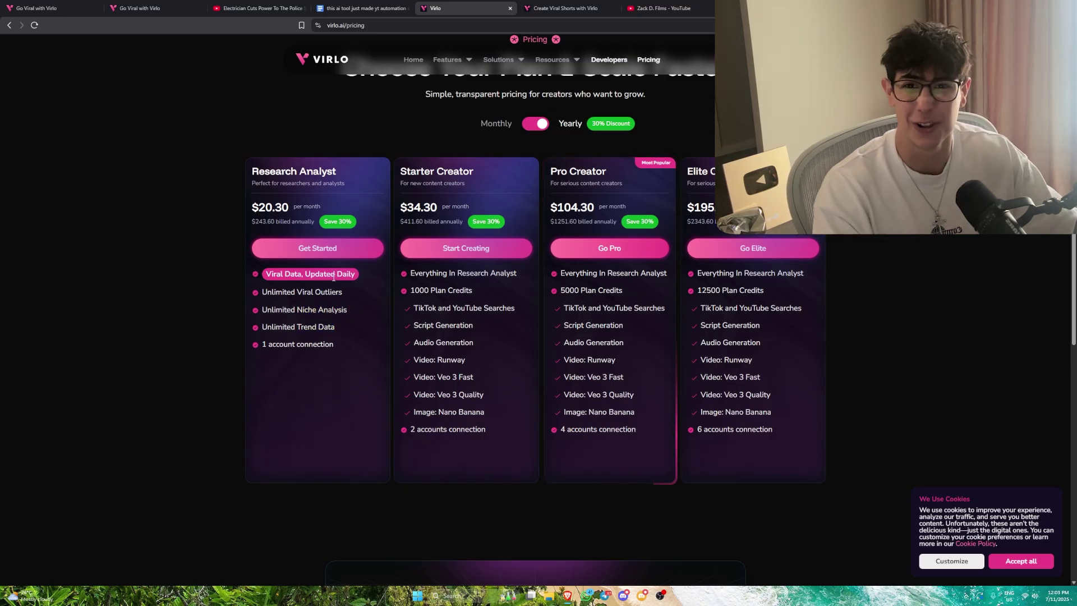
{"action": "key", "text": "ctrl+shift+Tab"}
{"action": "left_click", "coordinate": [410, 236]}
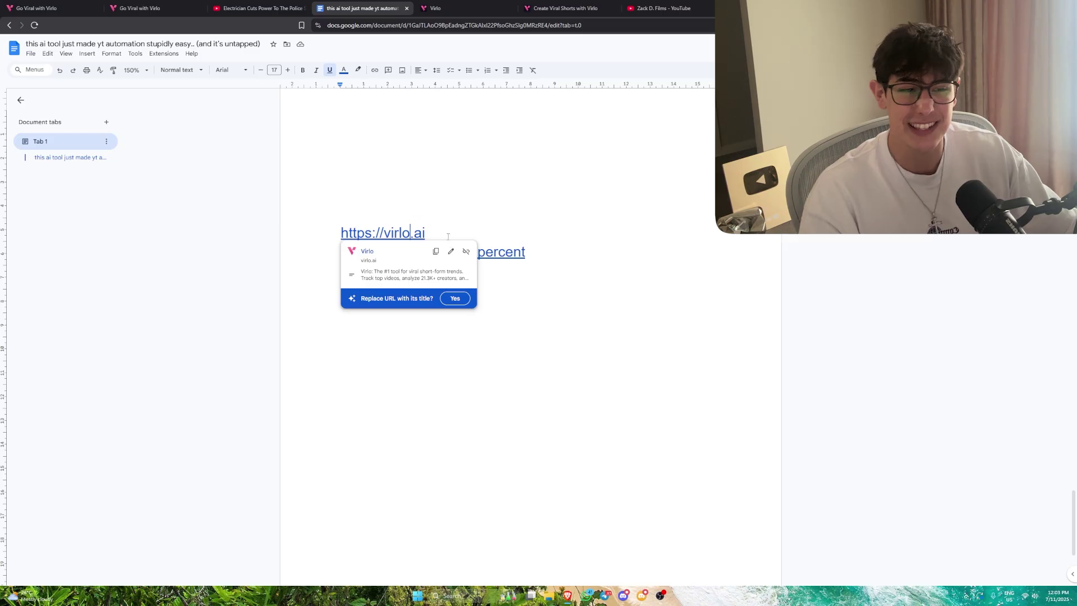
{"action": "left_click_drag", "start_coordinate": [426, 233], "coordinate": [314, 231]}
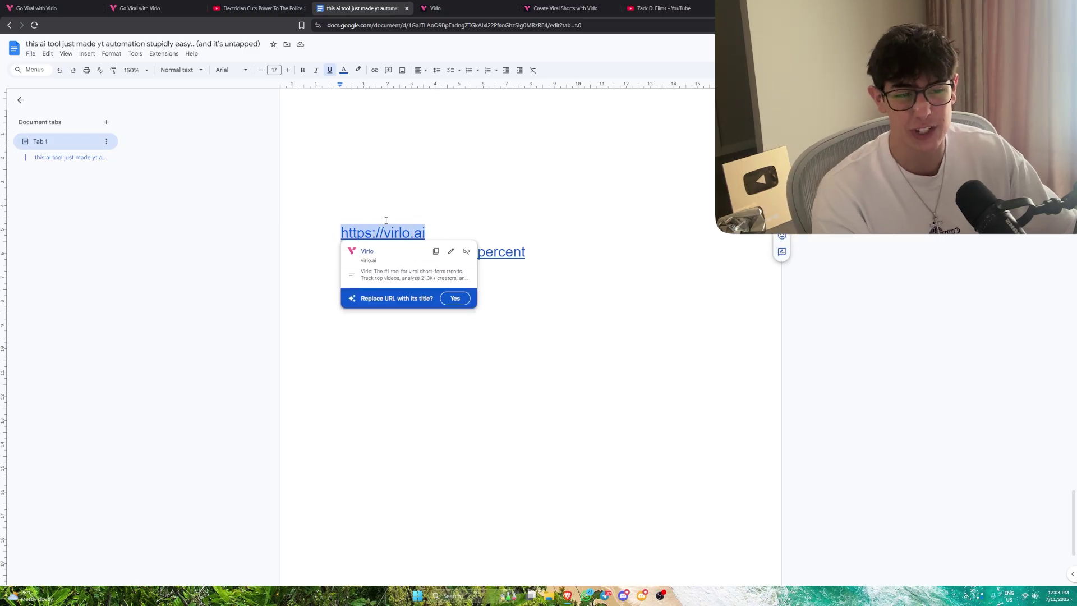
{"action": "key", "text": "ctrl+b"}
{"action": "left_click", "coordinate": [457, 235]}
{"action": "key", "text": "Return"}
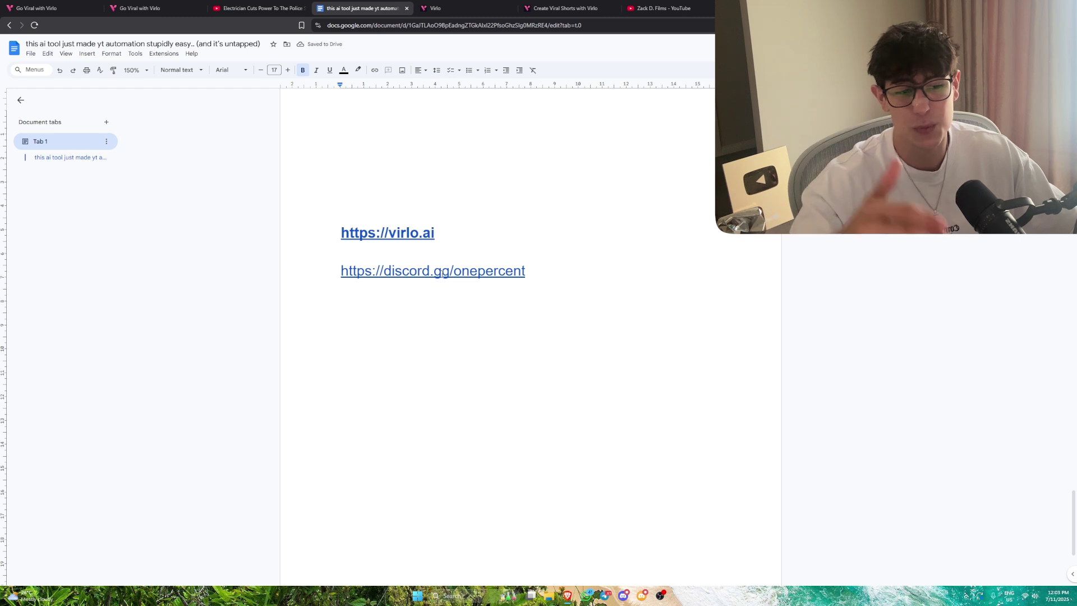
{"action": "left_click", "coordinate": [459, 272]}
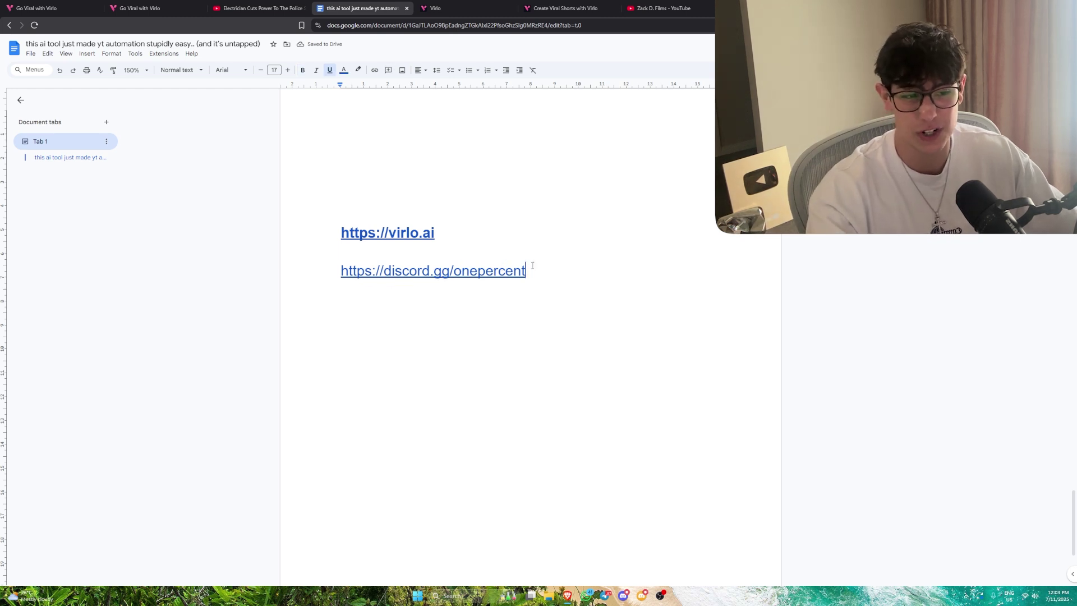
{"action": "left_click_drag", "start_coordinate": [525, 271], "coordinate": [454, 271]}
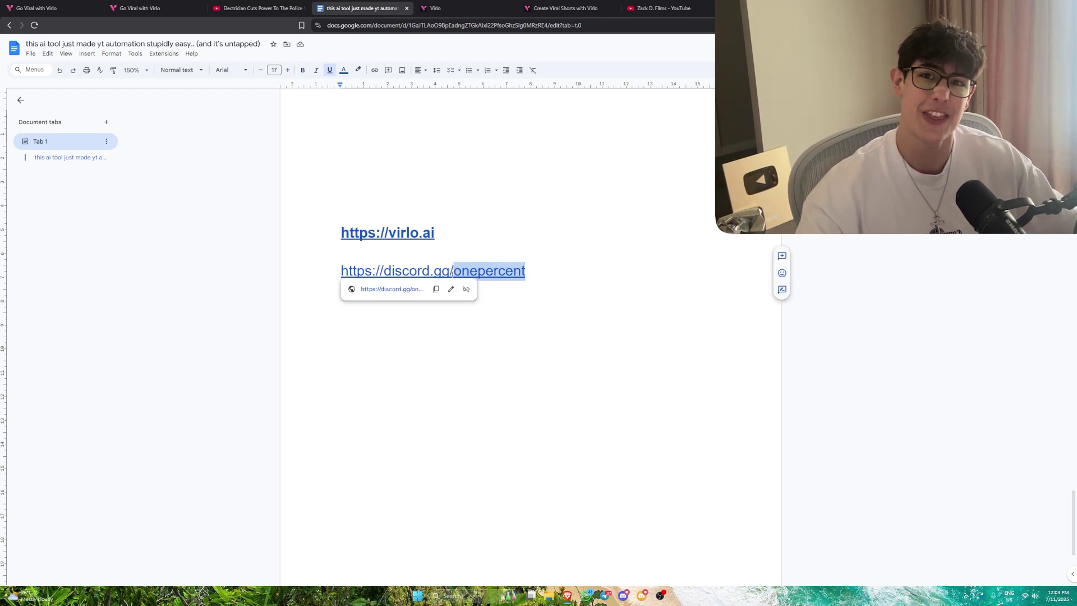
Step: Go to start.innervault.co and pick November 8 in its booking calendar
{"action": "left_click", "coordinate": [573, 9]}
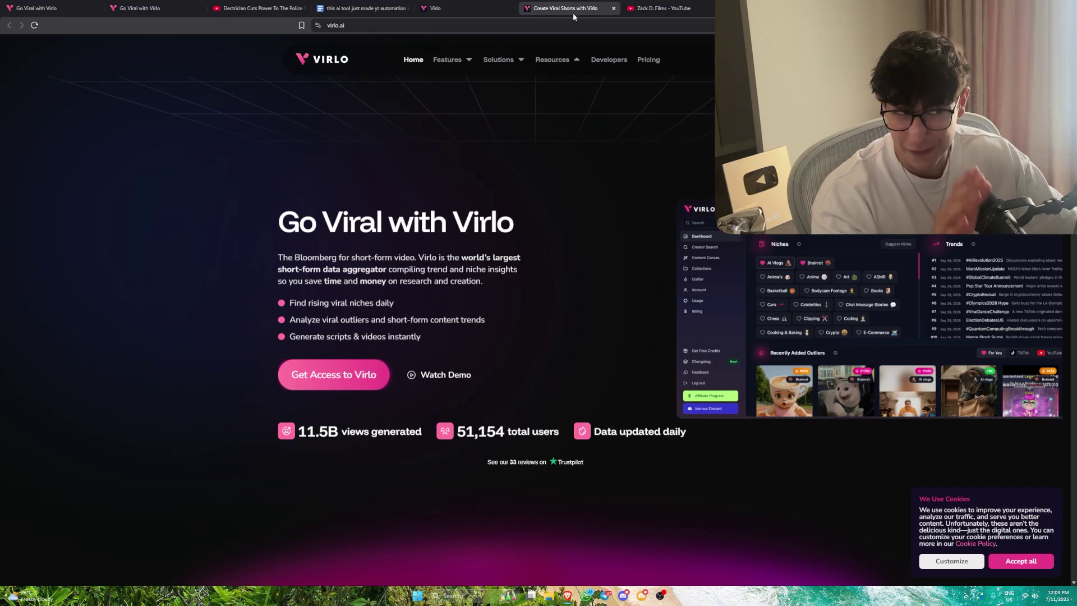
{"action": "key", "text": "ctrl+l"}
{"action": "type", "text": "start"}
{"action": "key", "text": "Return"}
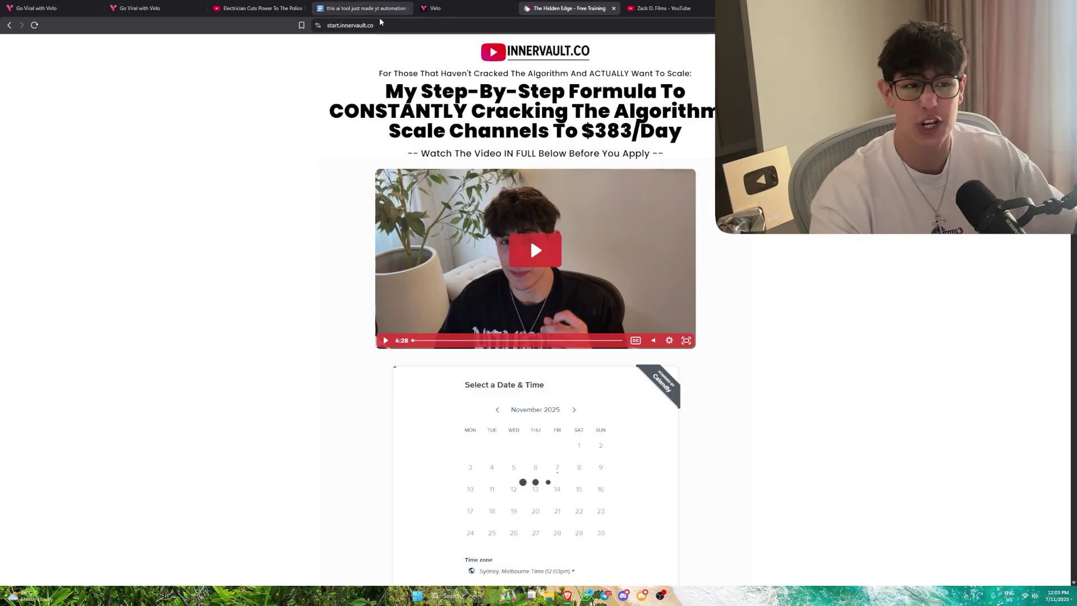
{"action": "left_click", "coordinate": [393, 25]}
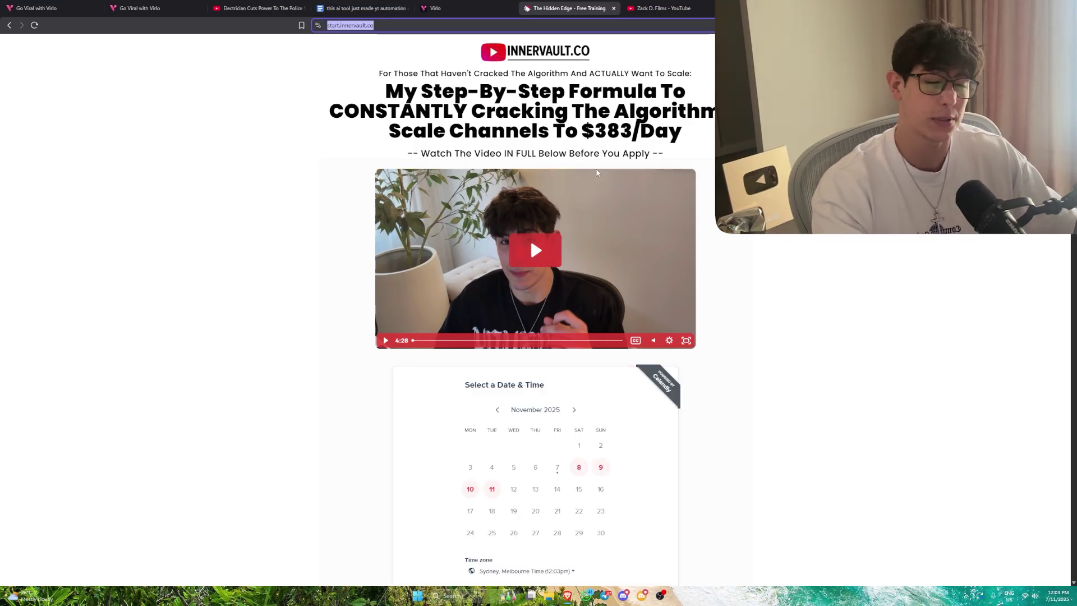
{"action": "scroll", "coordinate": [589, 236], "scroll_direction": "down", "scroll_amount": 3}
{"action": "left_click", "coordinate": [580, 300]}
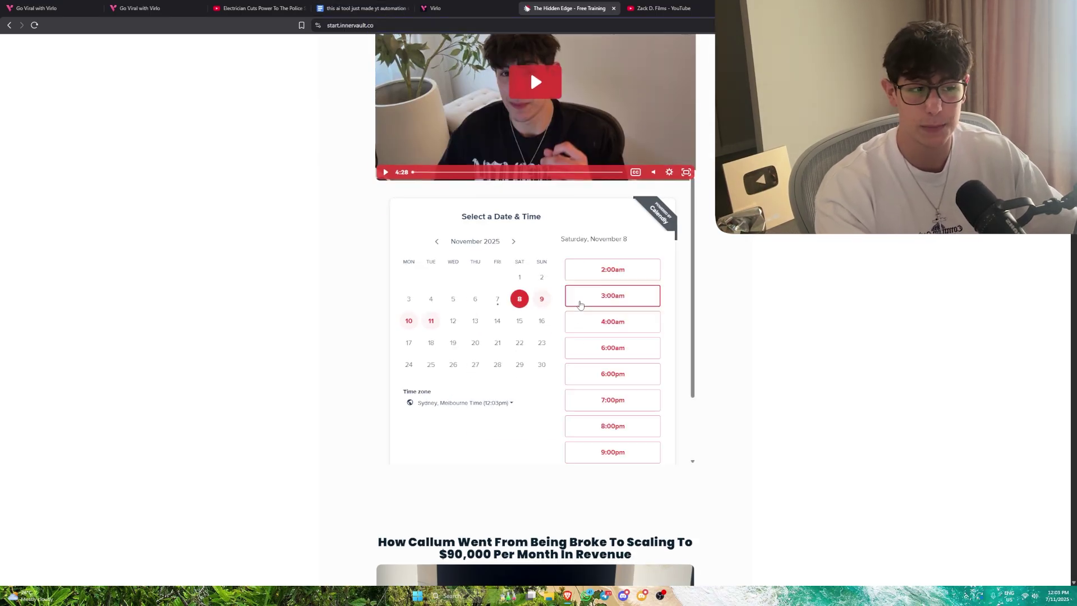
{"action": "scroll", "coordinate": [637, 320], "scroll_direction": "down", "scroll_amount": 2}
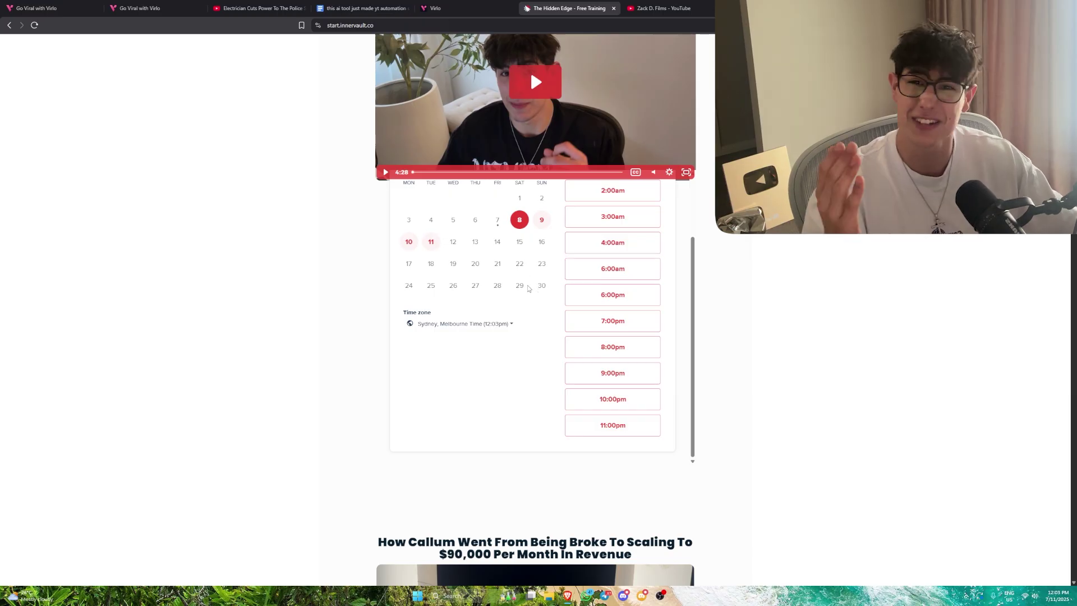